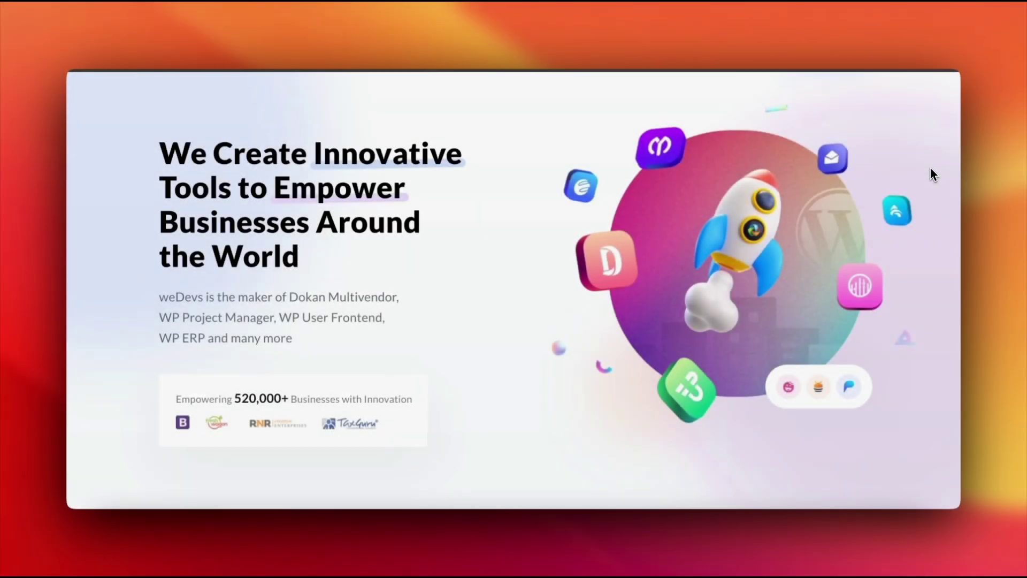
Scroll the weDevs homepage past Our Solutions, stats, world map and testimonials to the rating cards
{"action": "scroll", "coordinate": [929, 168], "scroll_direction": "down", "scroll_amount": 1}
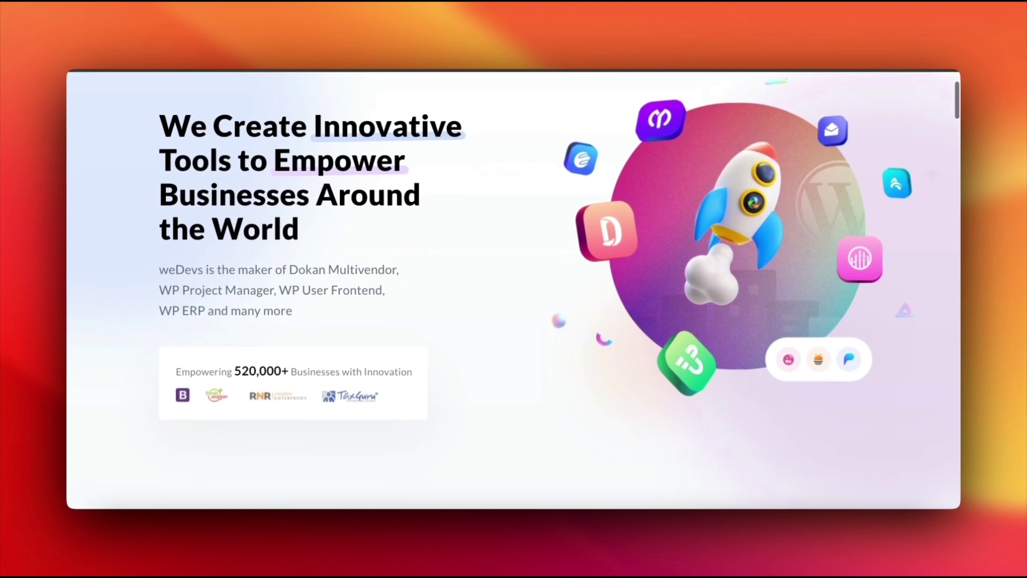
{"action": "scroll", "coordinate": [514, 289], "scroll_direction": "down", "scroll_amount": 3}
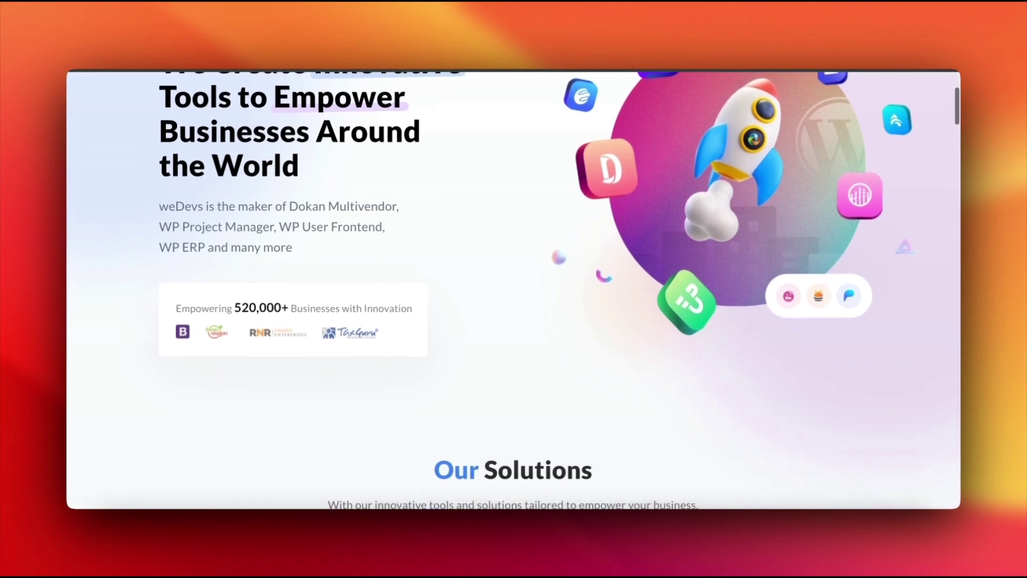
{"action": "scroll", "coordinate": [513, 289], "scroll_direction": "down", "scroll_amount": 4}
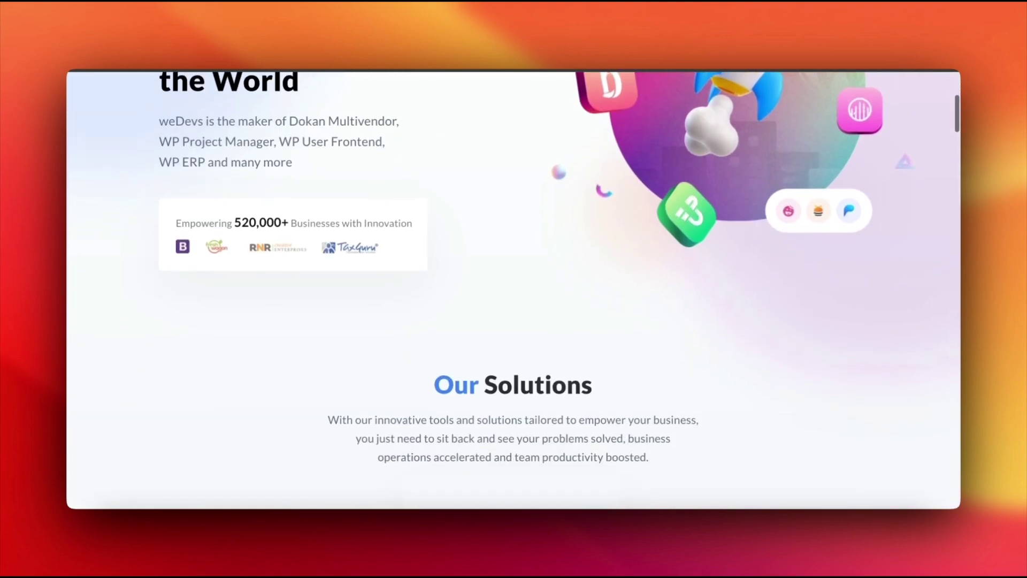
{"action": "scroll", "coordinate": [513, 289], "scroll_direction": "down", "scroll_amount": 5}
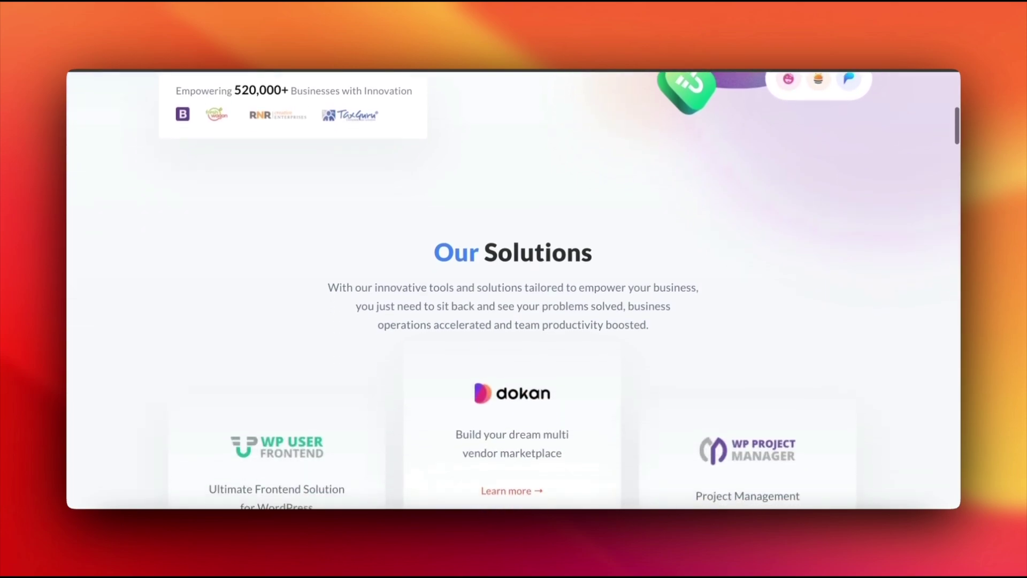
{"action": "scroll", "coordinate": [514, 289], "scroll_direction": "down", "scroll_amount": 6}
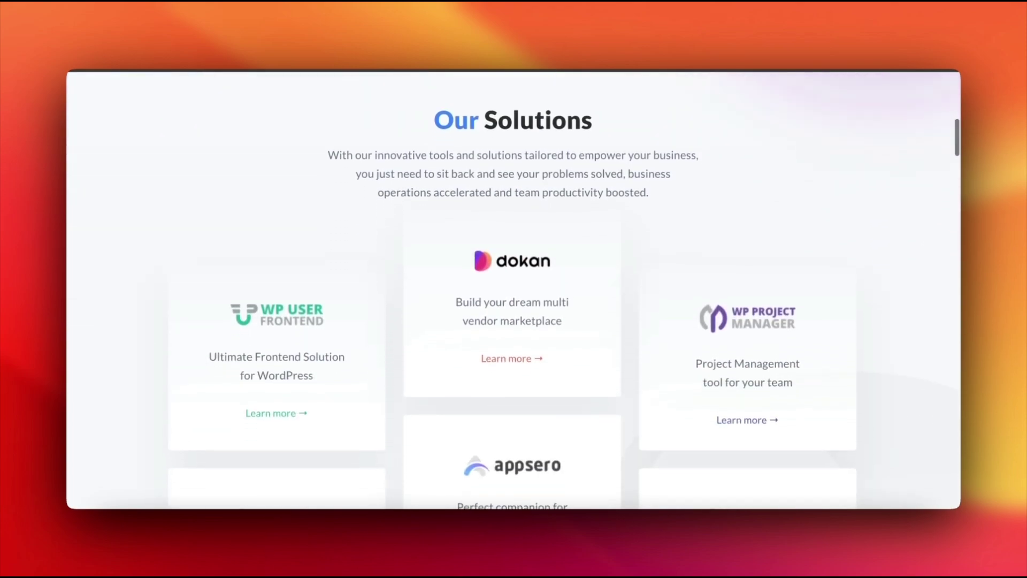
{"action": "scroll", "coordinate": [514, 289], "scroll_direction": "down", "scroll_amount": 9}
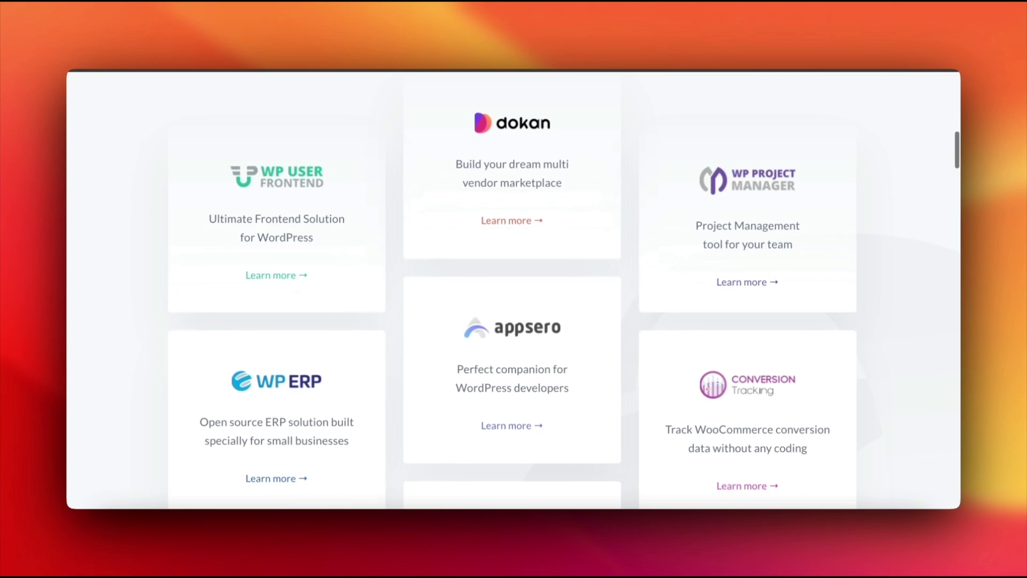
{"action": "scroll", "coordinate": [514, 289], "scroll_direction": "down", "scroll_amount": 5}
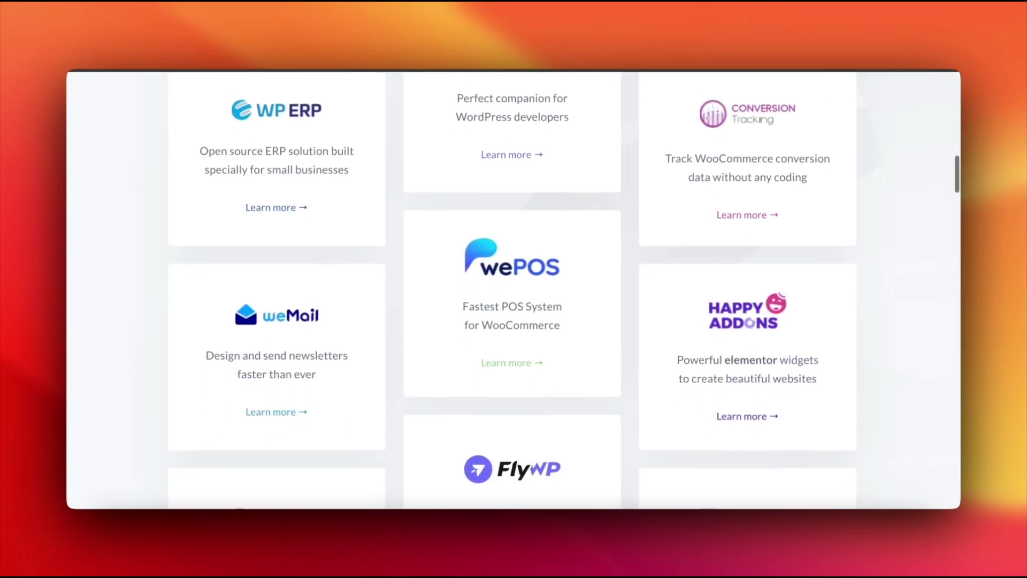
{"action": "scroll", "coordinate": [513, 289], "scroll_direction": "down", "scroll_amount": 5}
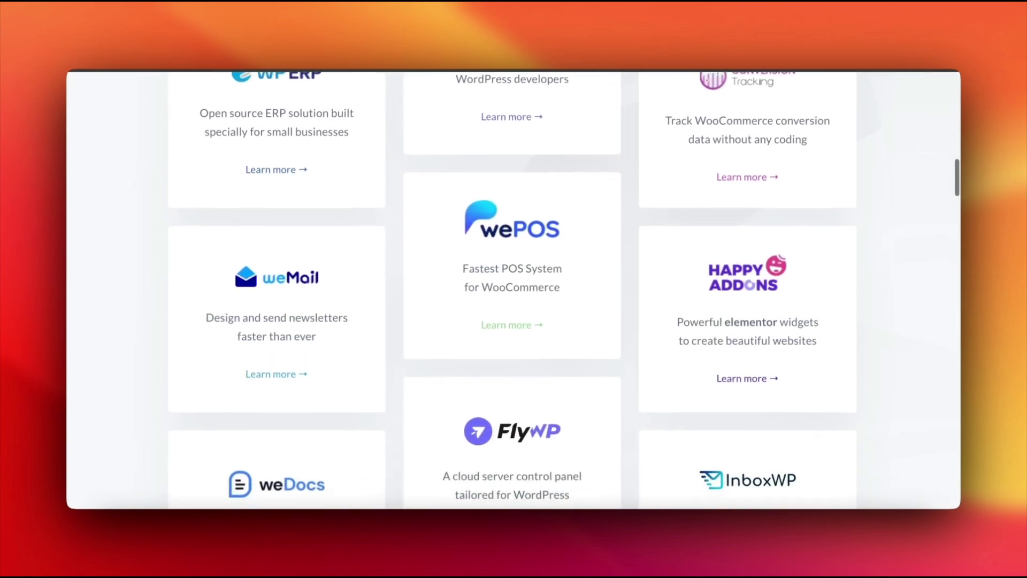
{"action": "scroll", "coordinate": [514, 289], "scroll_direction": "down", "scroll_amount": 8}
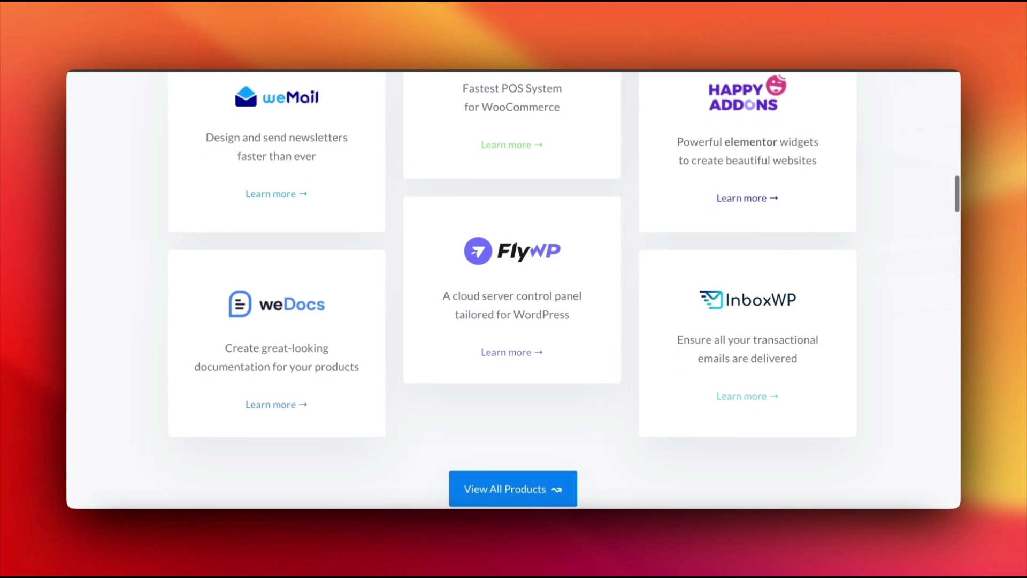
{"action": "scroll", "coordinate": [513, 289], "scroll_direction": "down", "scroll_amount": 7}
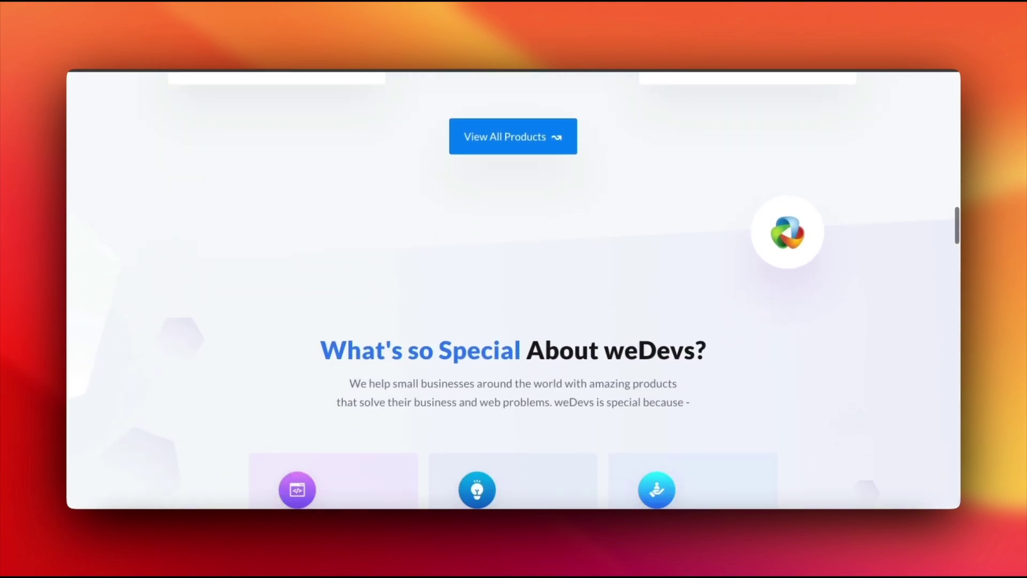
{"action": "scroll", "coordinate": [513, 289], "scroll_direction": "down", "scroll_amount": 12}
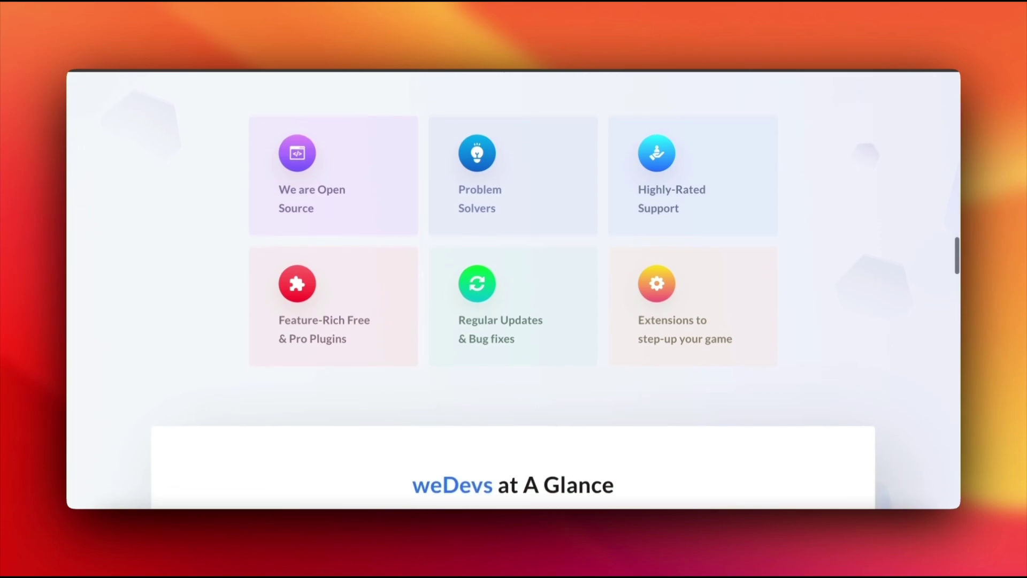
{"action": "scroll", "coordinate": [513, 289], "scroll_direction": "down", "scroll_amount": 7}
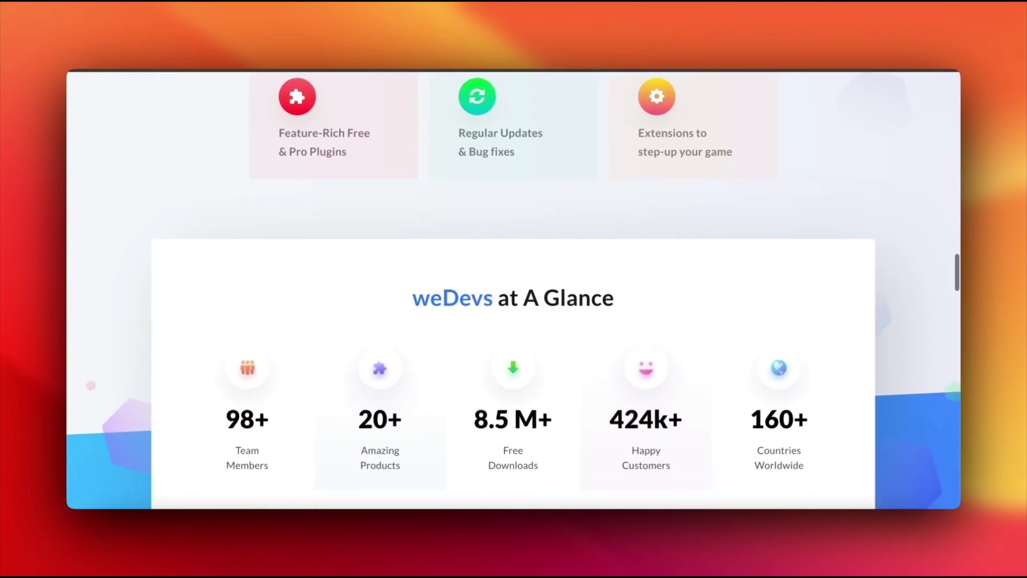
{"action": "scroll", "coordinate": [513, 289], "scroll_direction": "down", "scroll_amount": 5}
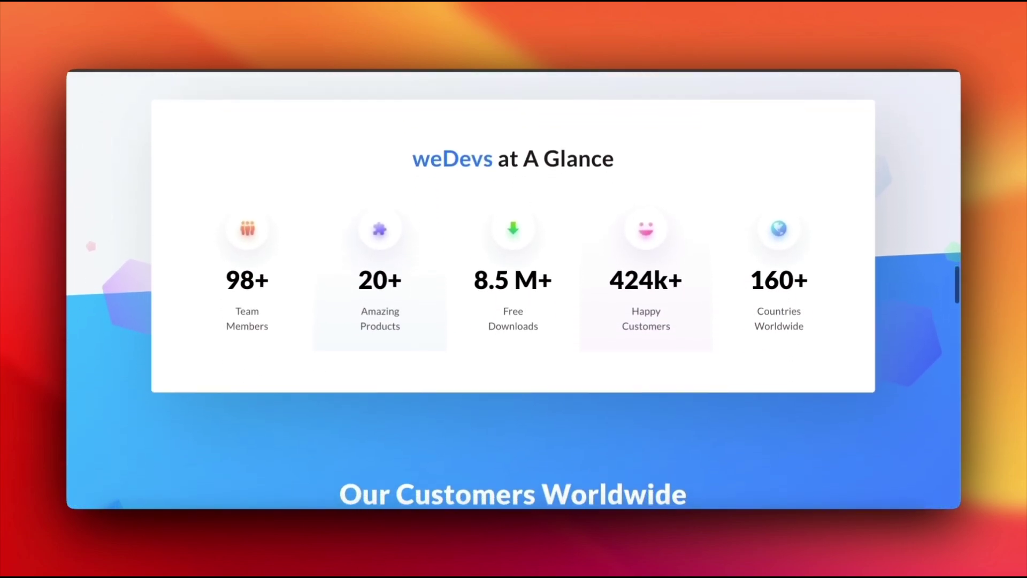
{"action": "scroll", "coordinate": [513, 289], "scroll_direction": "down", "scroll_amount": 6}
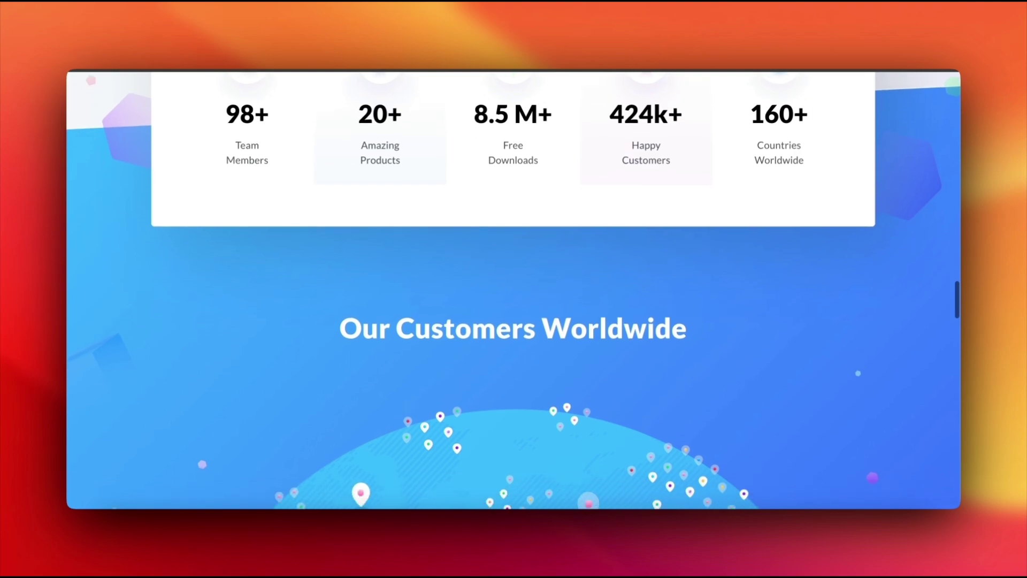
{"action": "scroll", "coordinate": [514, 289], "scroll_direction": "down", "scroll_amount": 7}
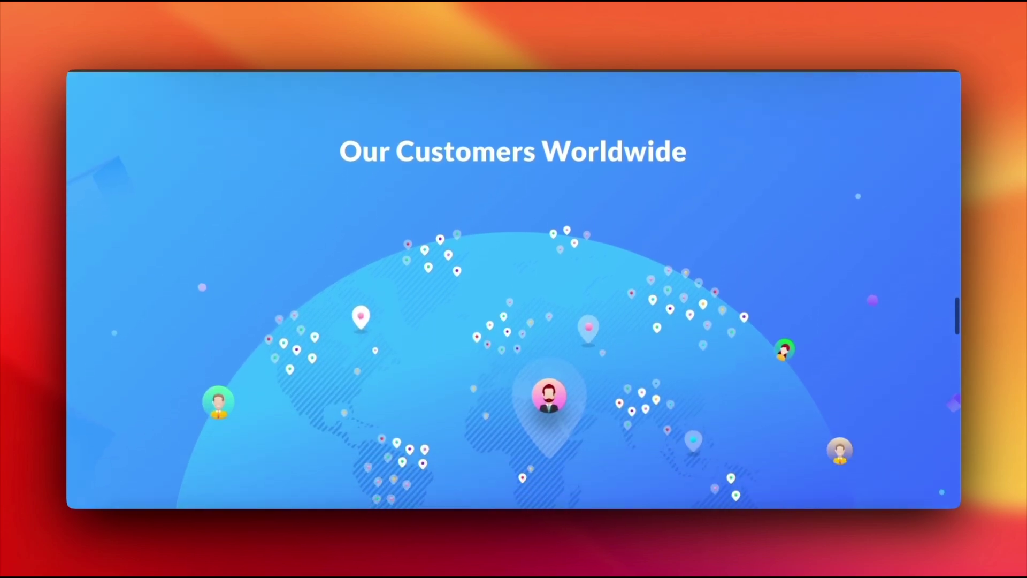
{"action": "scroll", "coordinate": [514, 289], "scroll_direction": "down", "scroll_amount": 7}
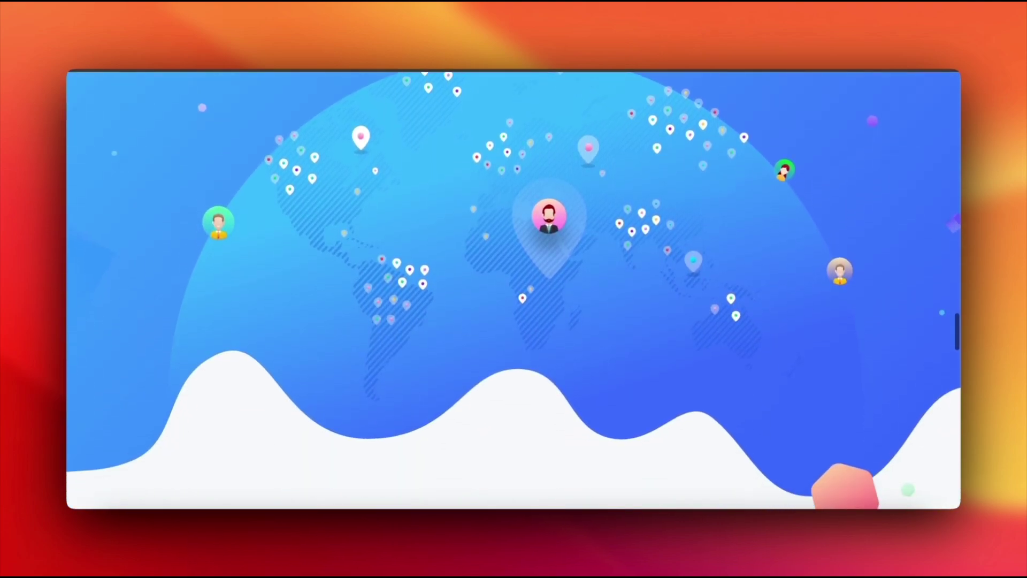
{"action": "scroll", "coordinate": [514, 289], "scroll_direction": "down", "scroll_amount": 11}
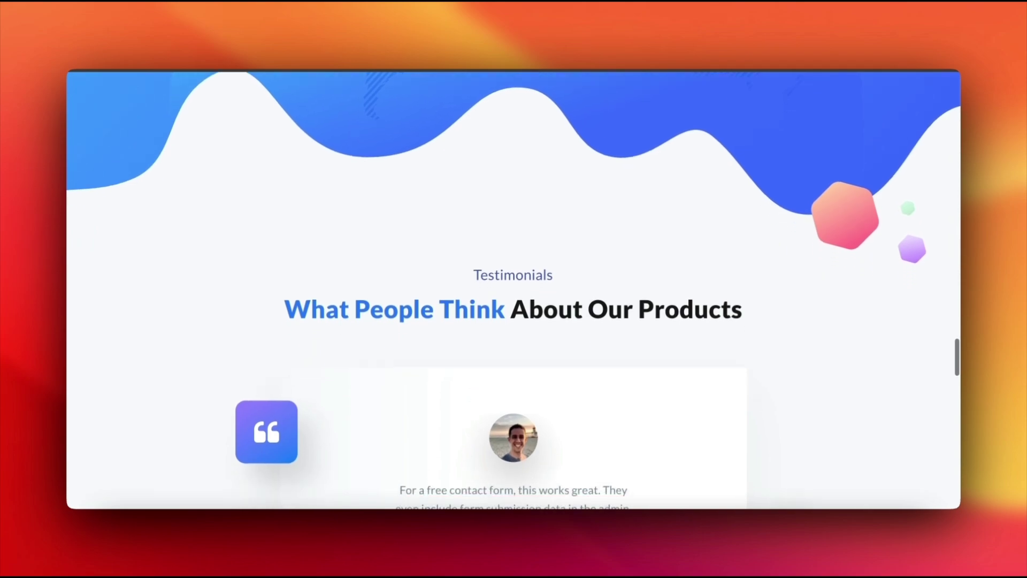
{"action": "scroll", "coordinate": [514, 289], "scroll_direction": "down", "scroll_amount": 4}
{"action": "scroll", "coordinate": [513, 289], "scroll_direction": "down", "scroll_amount": 2}
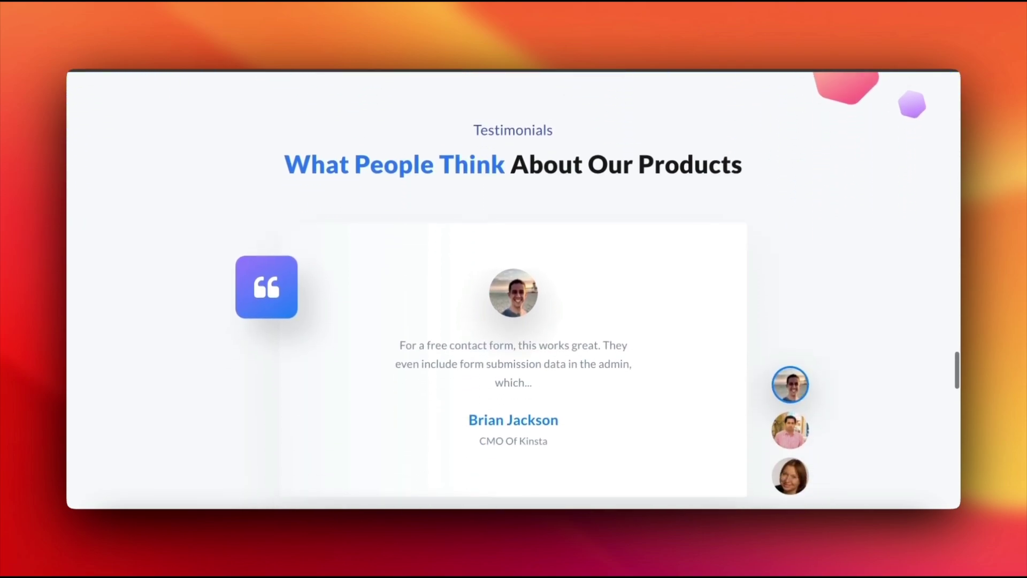
{"action": "scroll", "coordinate": [514, 289], "scroll_direction": "down", "scroll_amount": 8}
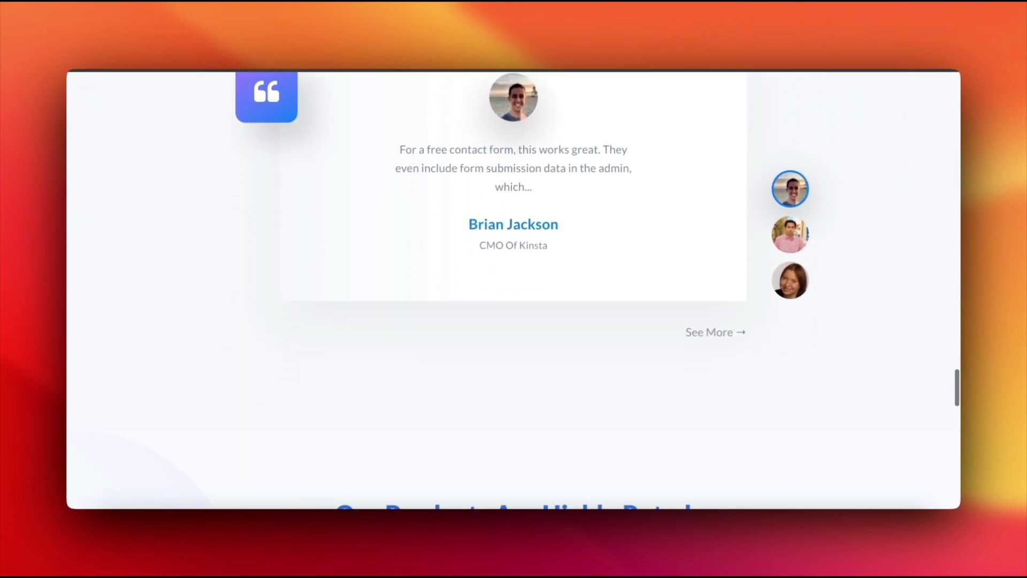
{"action": "scroll", "coordinate": [513, 289], "scroll_direction": "down", "scroll_amount": 6}
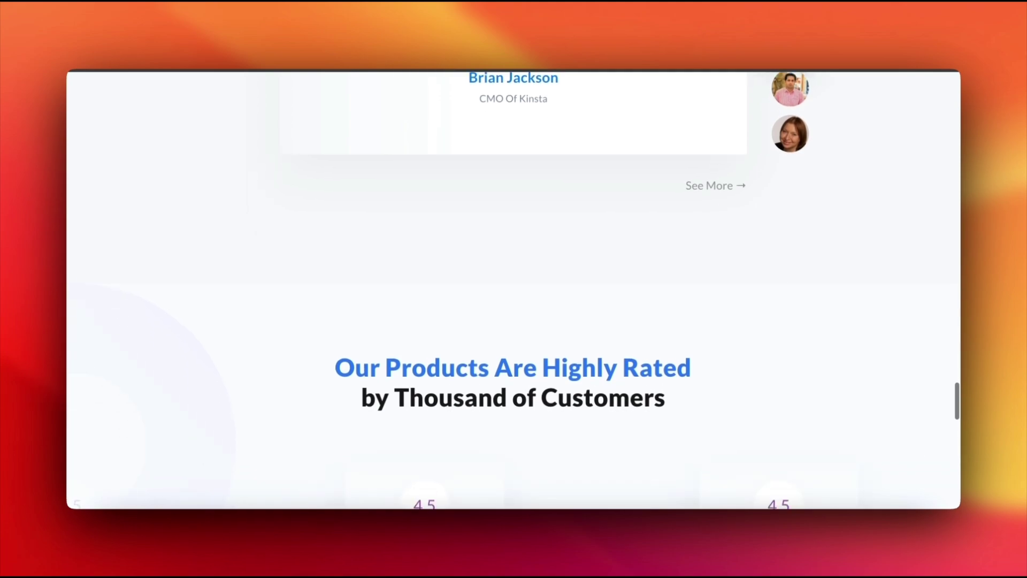
{"action": "scroll", "coordinate": [513, 289], "scroll_direction": "down", "scroll_amount": 1}
{"action": "scroll", "coordinate": [513, 289], "scroll_direction": "down", "scroll_amount": 7}
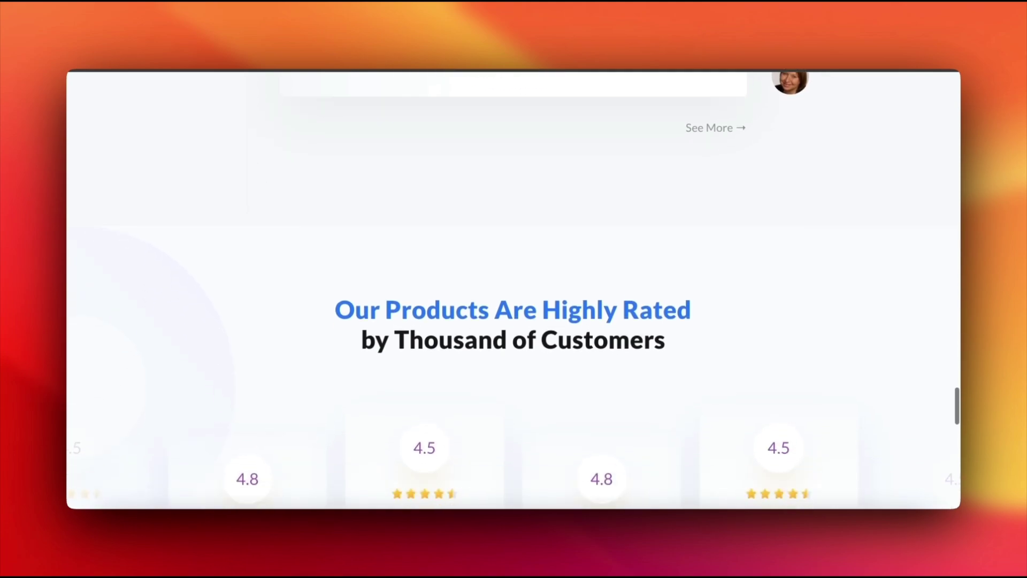
{"action": "scroll", "coordinate": [514, 289], "scroll_direction": "down", "scroll_amount": 6}
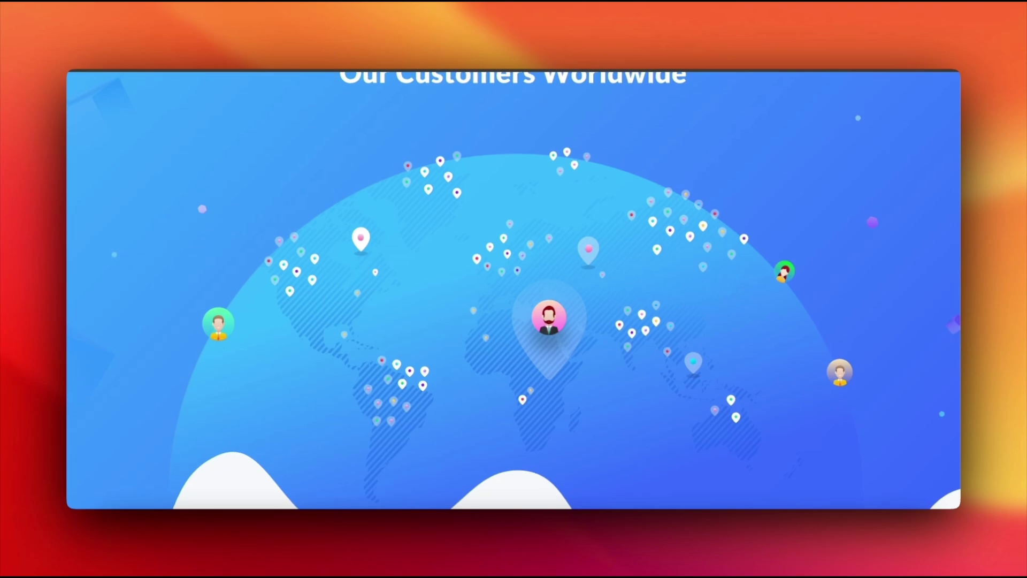
{"action": "scroll", "coordinate": [884, 193], "scroll_direction": "up", "scroll_amount": 15}
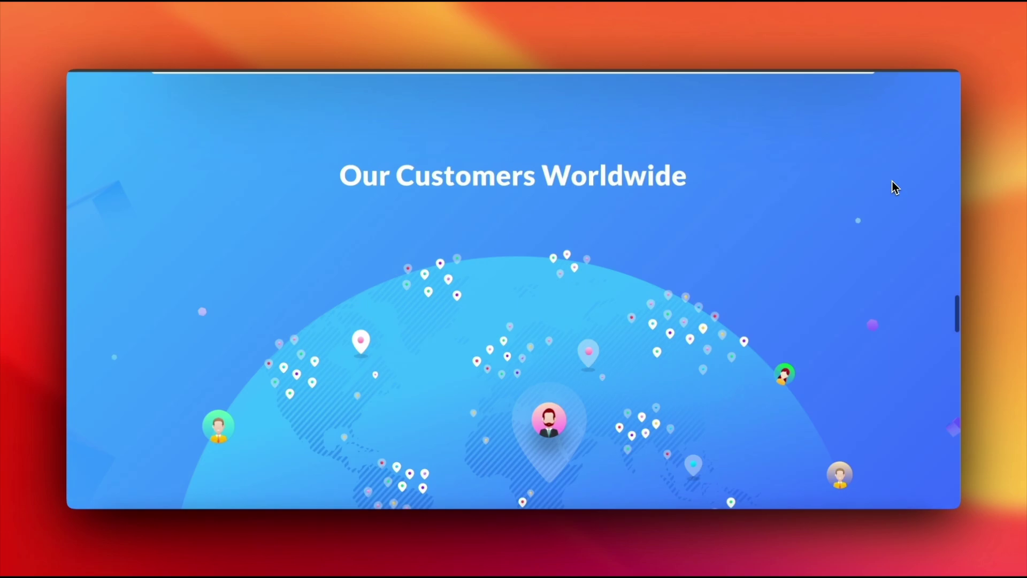
{"action": "scroll", "coordinate": [894, 186], "scroll_direction": "up", "scroll_amount": 2}
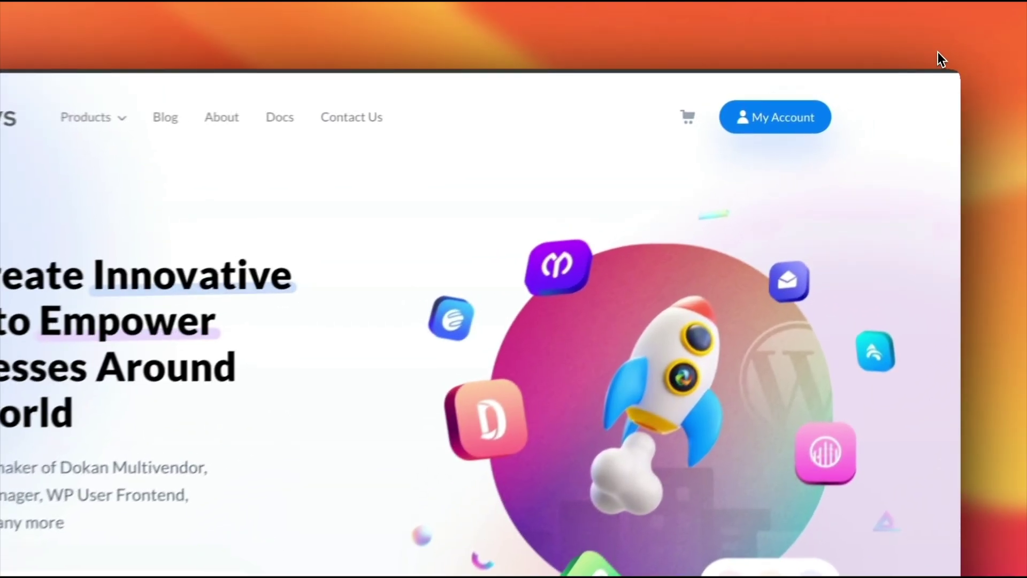
Go to Chrome Settings and select the Privacy and security section
{"action": "left_click", "coordinate": [935, 56]}
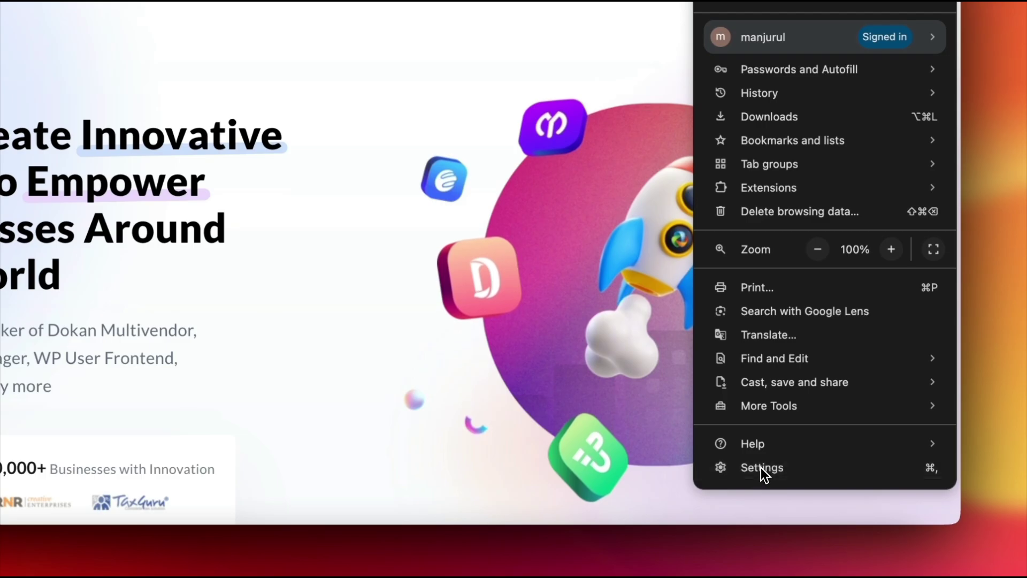
{"action": "left_click", "coordinate": [761, 467]}
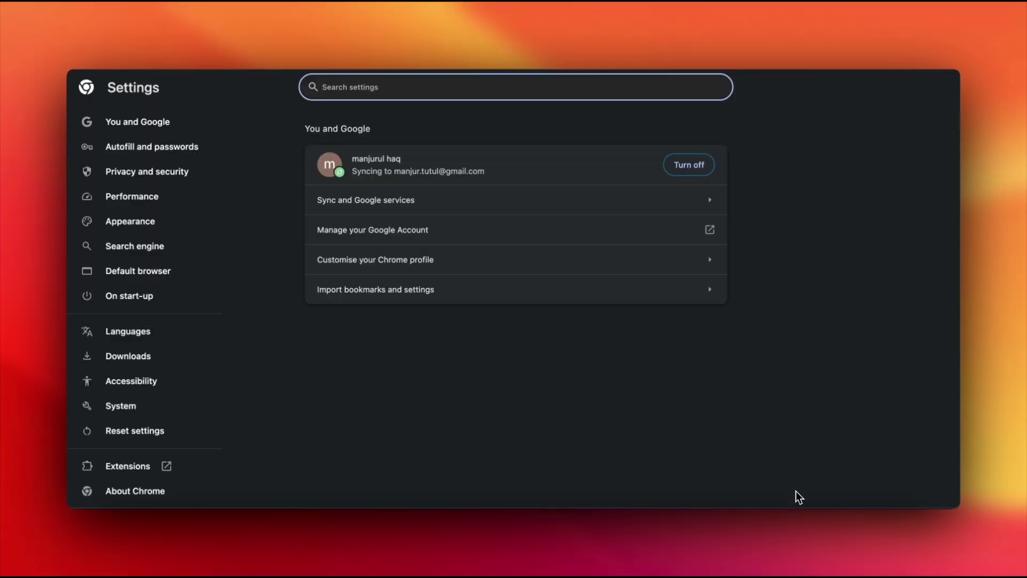
{"action": "left_click", "coordinate": [164, 162]}
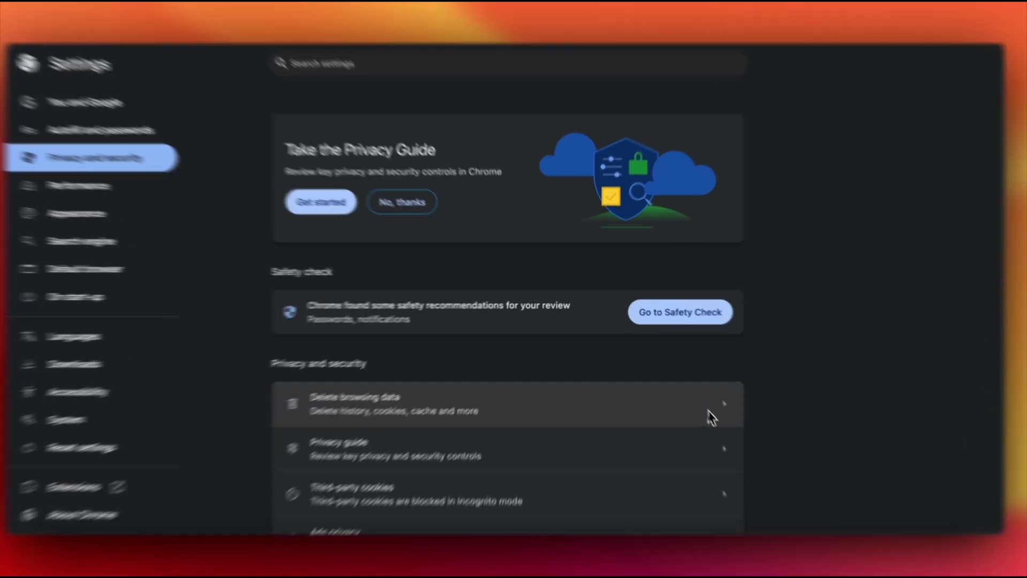
Delete the last 24 hours of Chrome browsing data from the Advanced tab and acknowledge the confirmation
{"action": "left_click", "coordinate": [717, 396]}
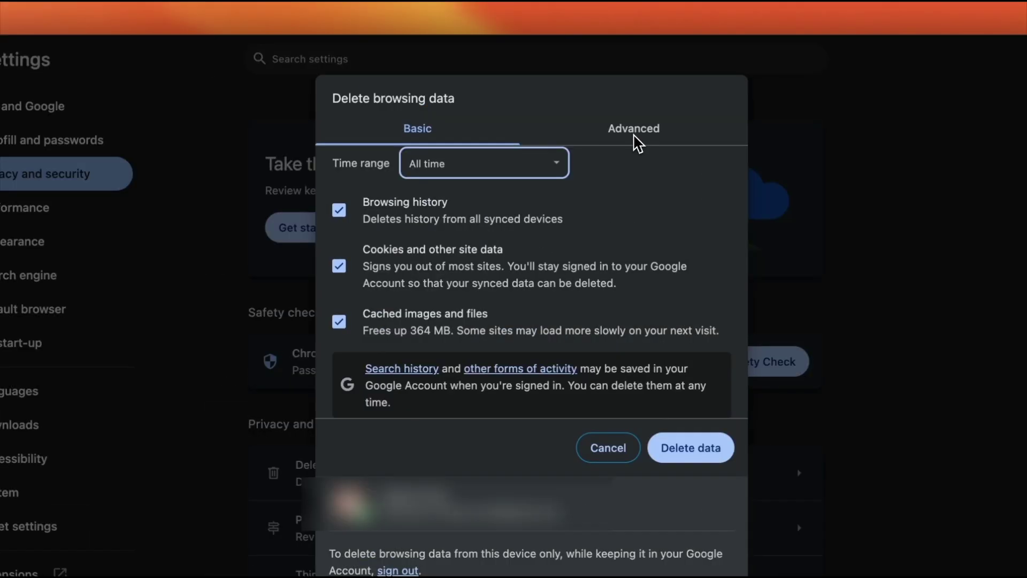
{"action": "left_click", "coordinate": [590, 88]}
{"action": "left_click", "coordinate": [469, 166]}
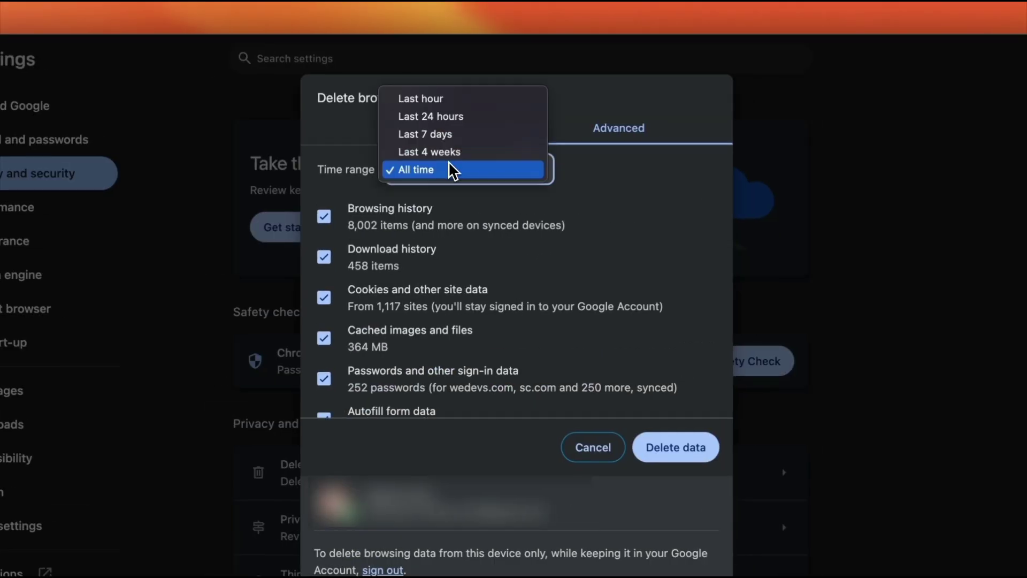
{"action": "left_click", "coordinate": [463, 116]}
{"action": "scroll", "coordinate": [423, 351], "scroll_direction": "down", "scroll_amount": 3}
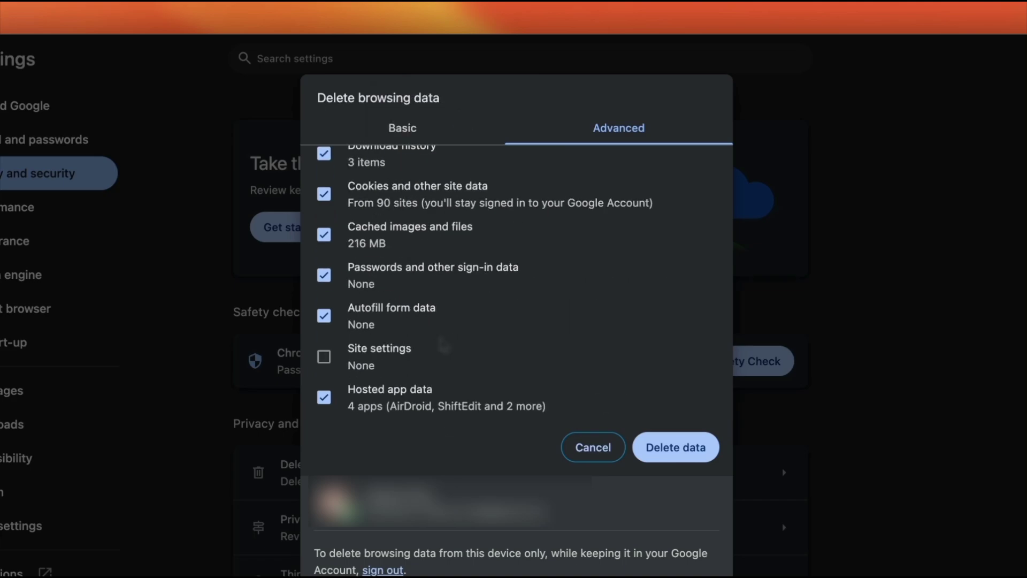
{"action": "scroll", "coordinate": [443, 348], "scroll_direction": "up", "scroll_amount": 3}
{"action": "scroll", "coordinate": [442, 349], "scroll_direction": "down", "scroll_amount": 3}
{"action": "scroll", "coordinate": [470, 349], "scroll_direction": "down", "scroll_amount": 1}
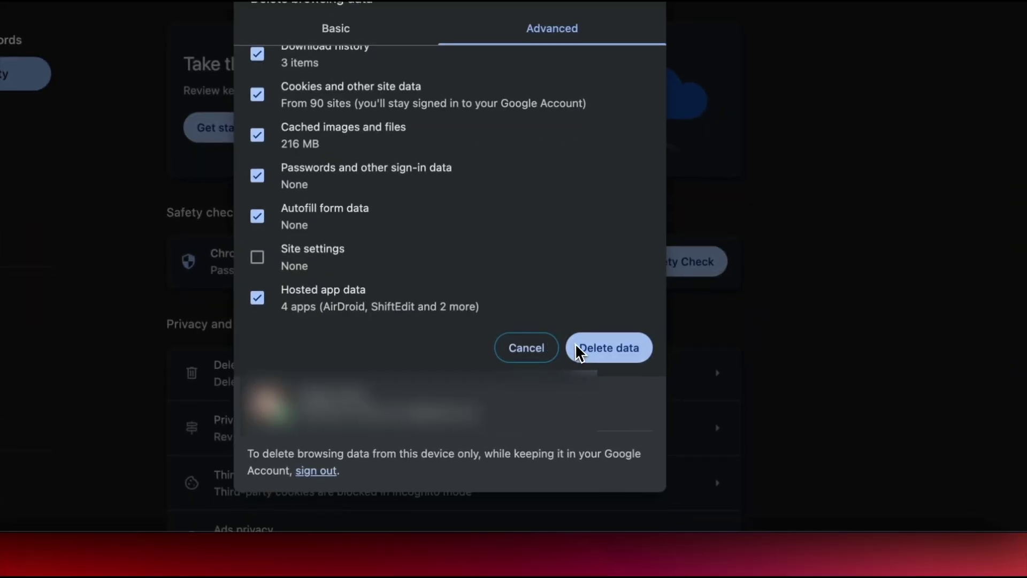
{"action": "left_click", "coordinate": [582, 346]}
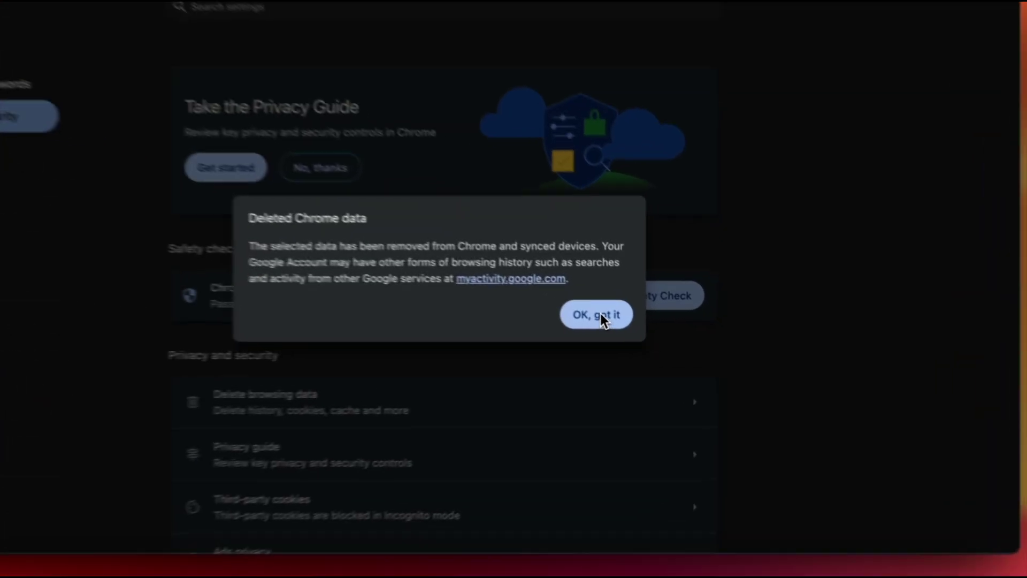
{"action": "left_click", "coordinate": [637, 326]}
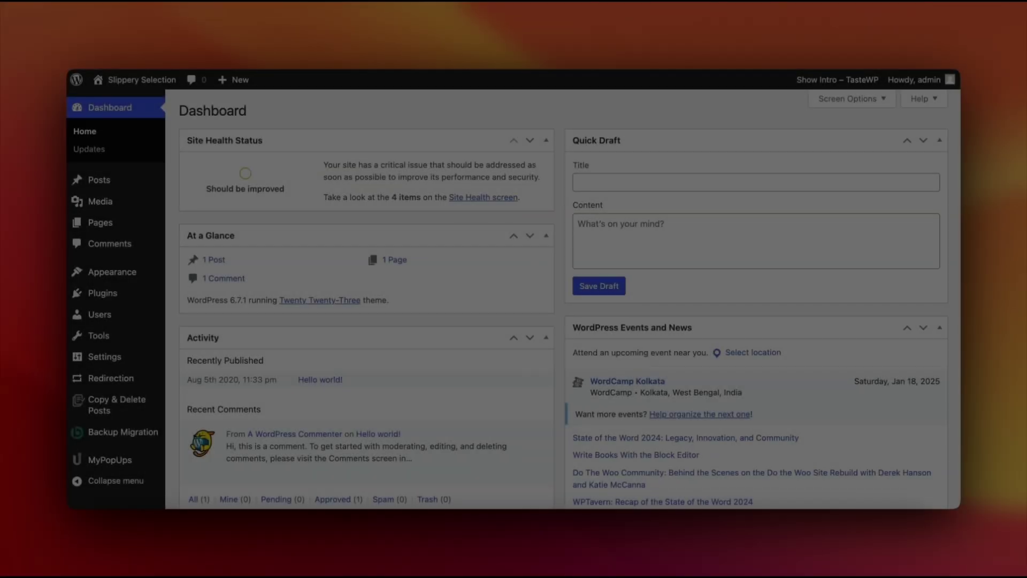
Scroll through the WordPress Dashboard showing WordPress 6.7.1 with the Twenty Twenty-Three theme
{"action": "scroll", "coordinate": [569, 299], "scroll_direction": "down", "scroll_amount": 2}
{"action": "scroll", "coordinate": [569, 298], "scroll_direction": "down", "scroll_amount": 2}
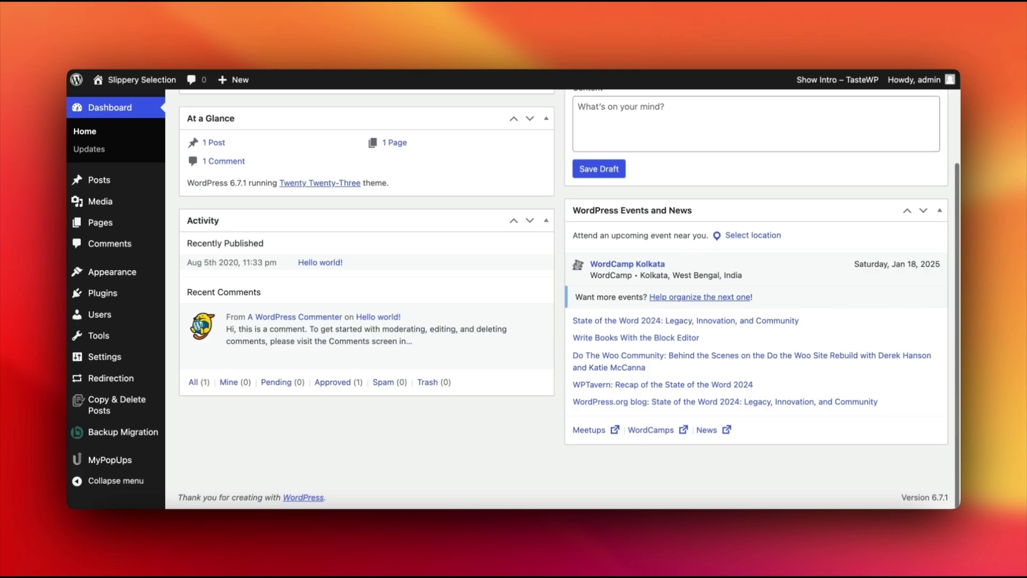
{"action": "scroll", "coordinate": [569, 298], "scroll_direction": "up", "scroll_amount": 4}
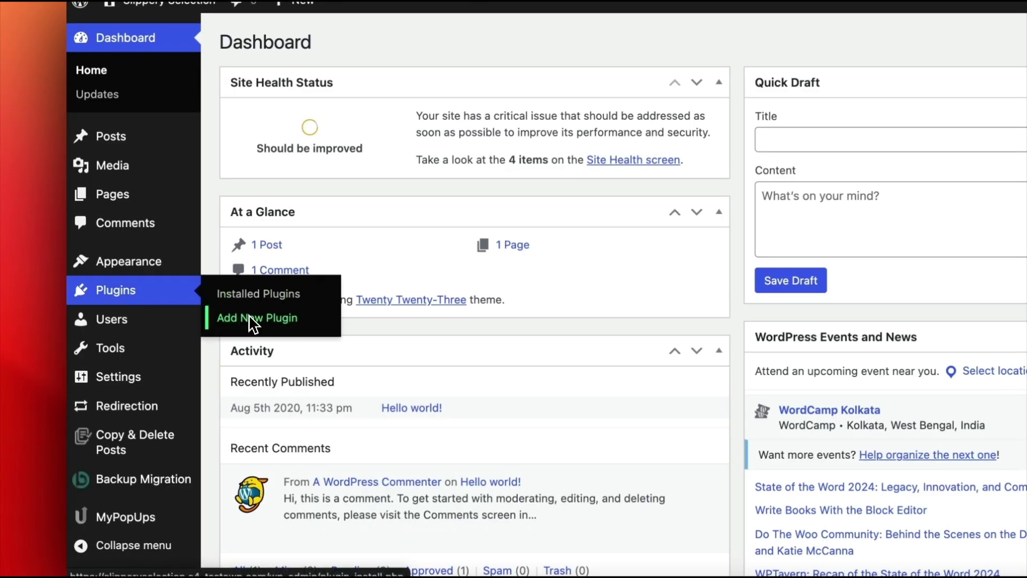
Search Add New Plugin for 'LiteSpeed Cache', install it and activate it
{"action": "left_click", "coordinate": [252, 324]}
{"action": "left_click", "coordinate": [808, 136]}
{"action": "type", "text": "LiteSpeed Cache"}
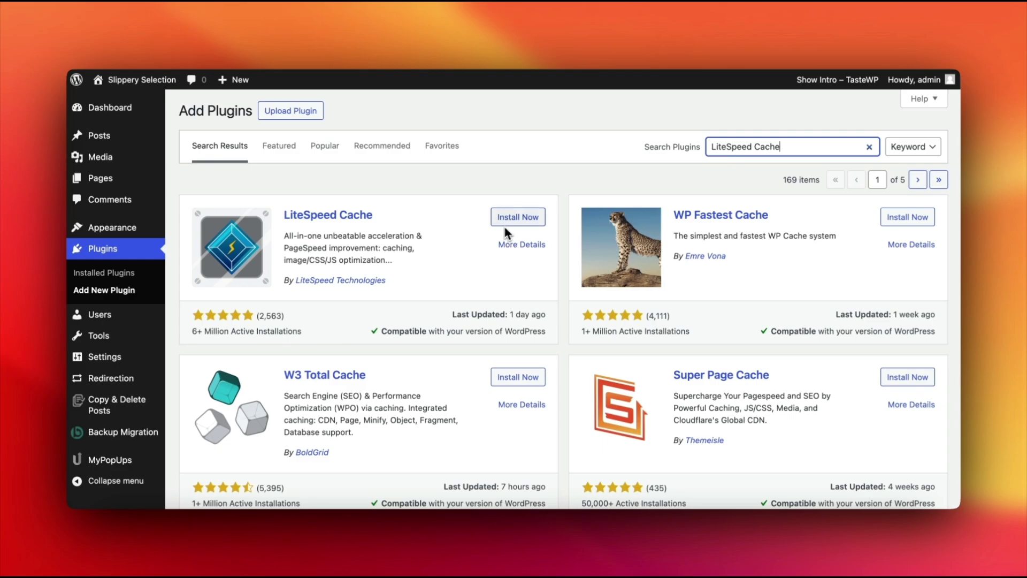
{"action": "left_click", "coordinate": [515, 223]}
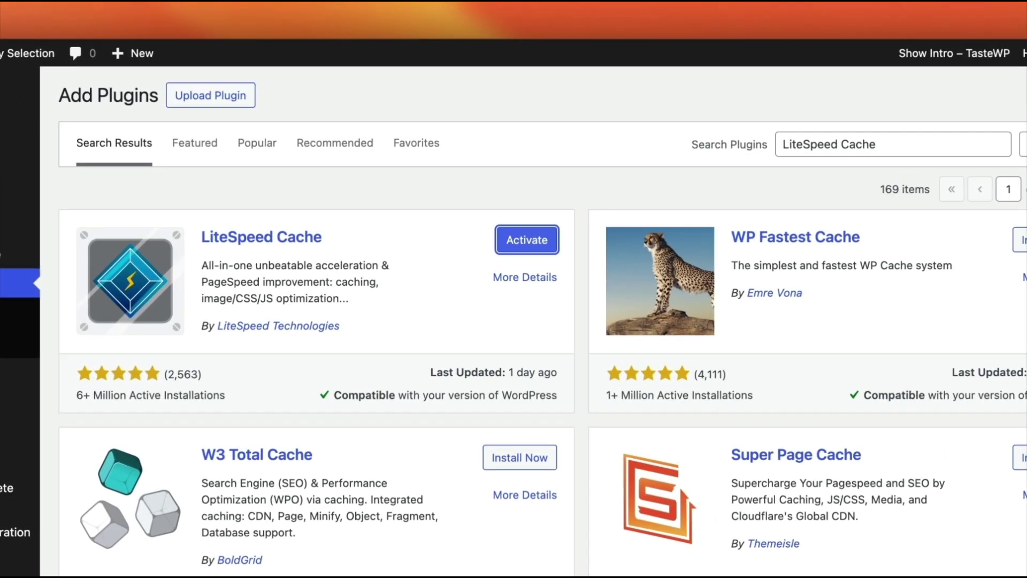
{"action": "left_click", "coordinate": [527, 240]}
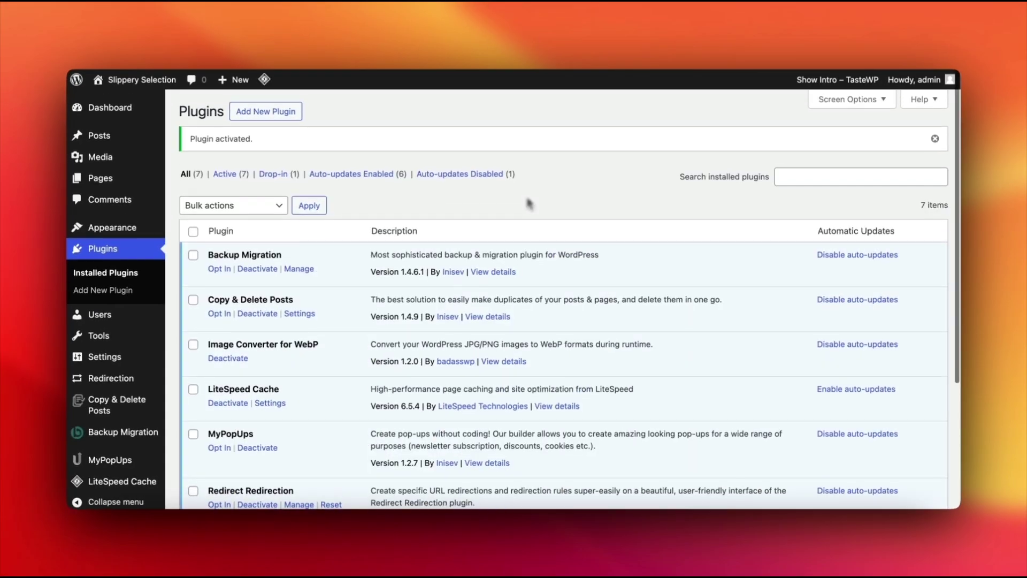
Open LiteSpeed Cache's Toolbox and look over its Purge options
{"action": "mouse_move", "coordinate": [122, 481]}
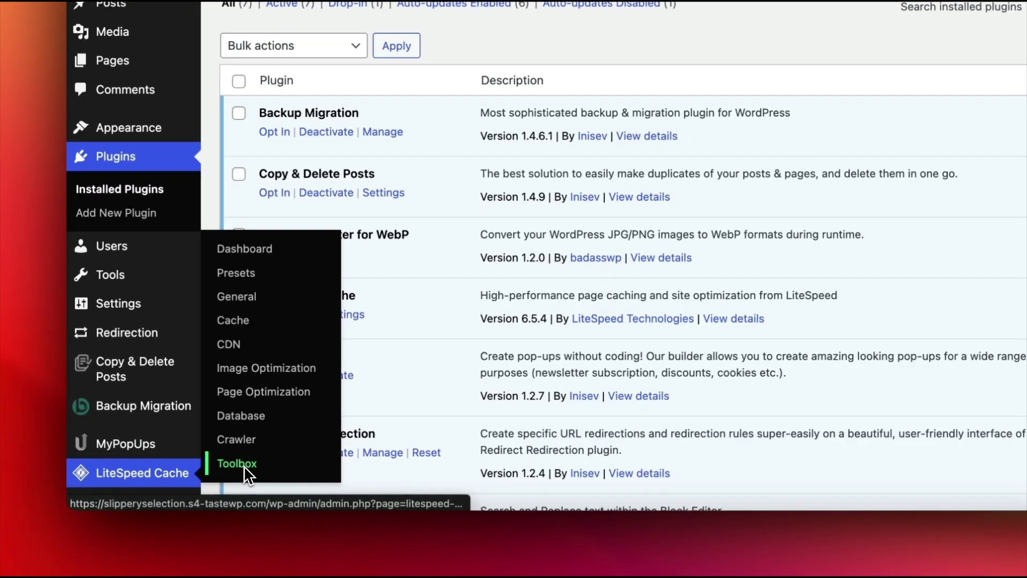
{"action": "left_click", "coordinate": [241, 464]}
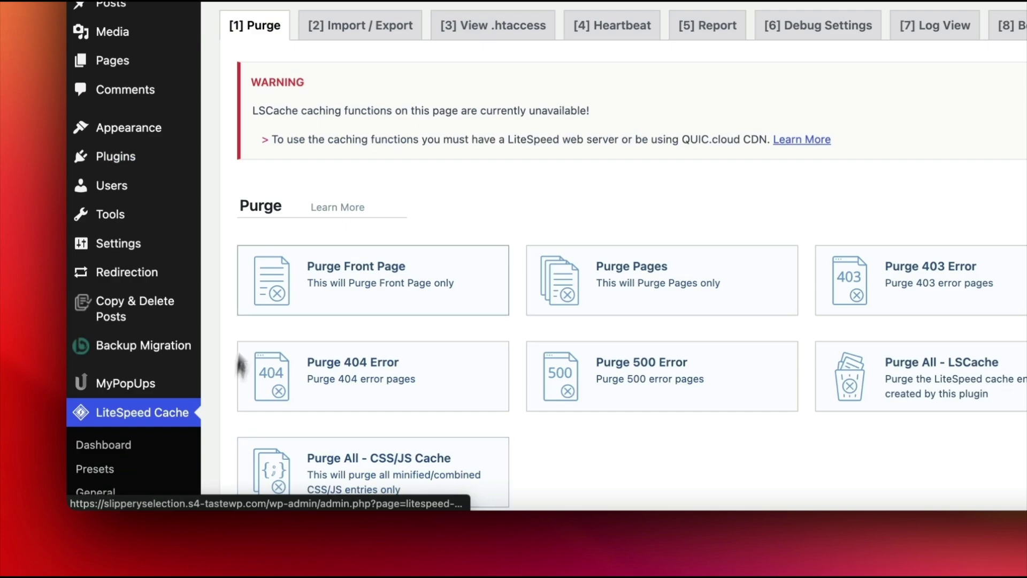
{"action": "scroll", "coordinate": [401, 317], "scroll_direction": "down", "scroll_amount": 3}
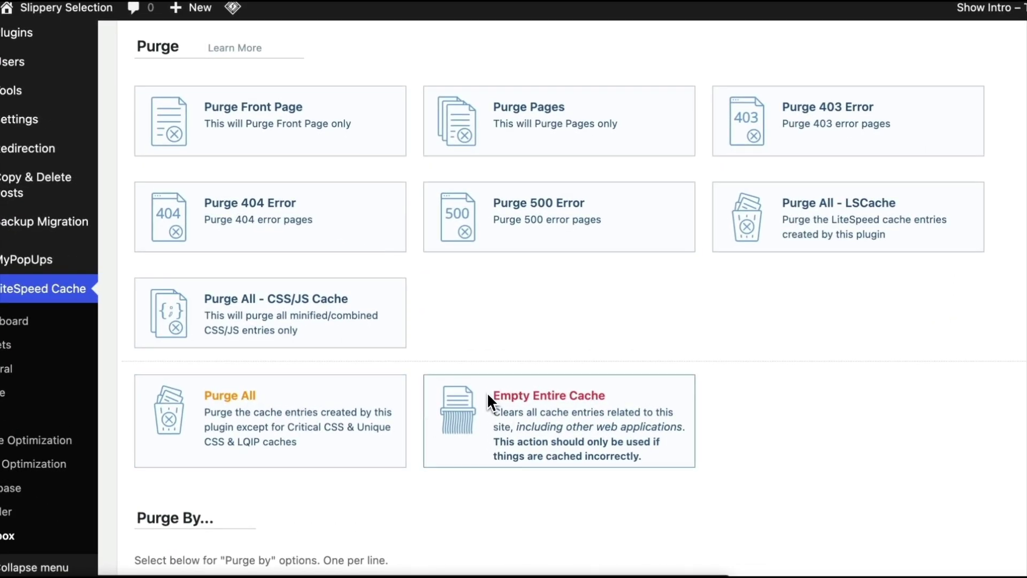
{"action": "scroll", "coordinate": [331, 305], "scroll_direction": "up", "scroll_amount": 1}
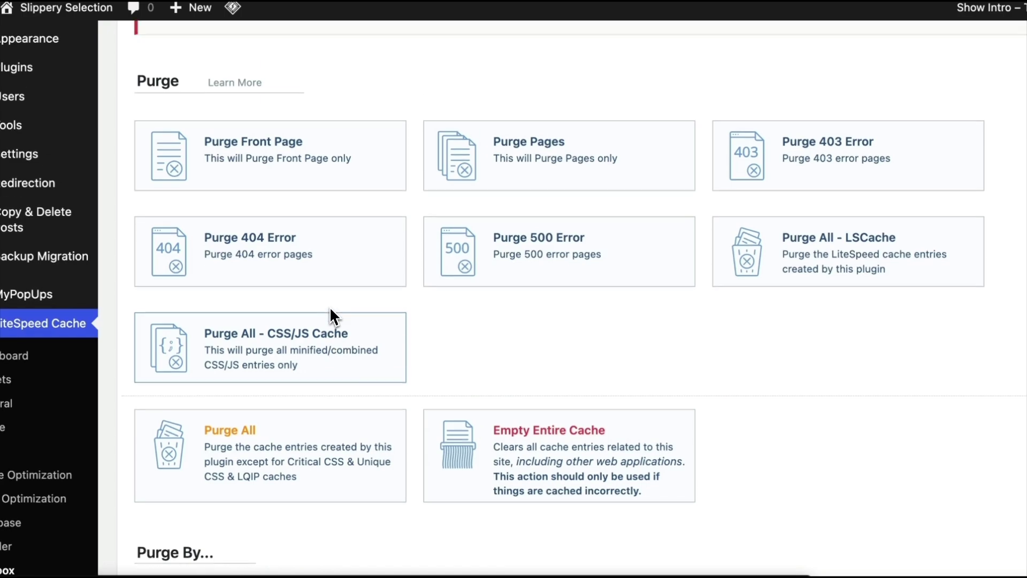
{"action": "scroll", "coordinate": [298, 240], "scroll_direction": "up", "scroll_amount": 1}
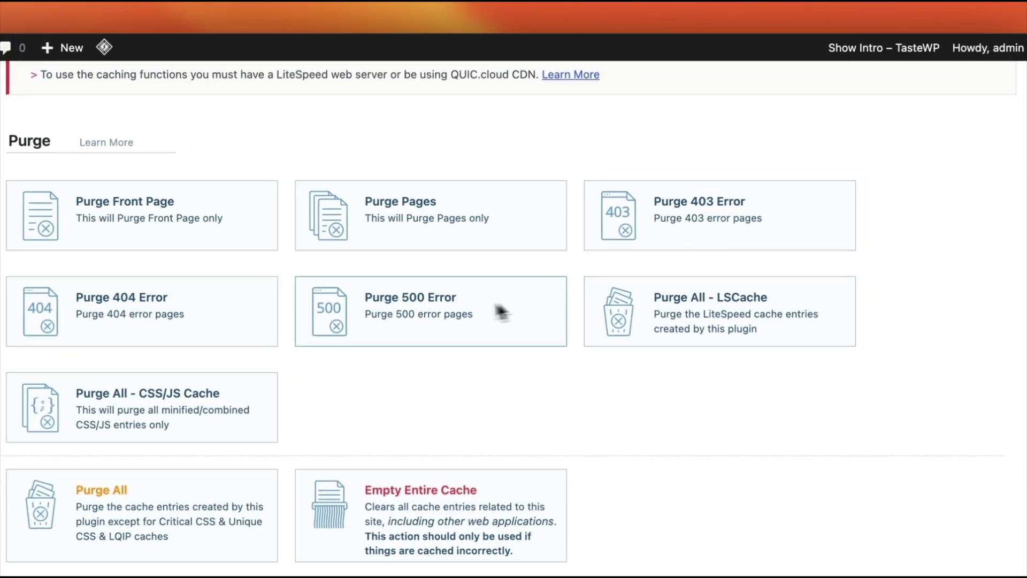
{"action": "scroll", "coordinate": [588, 268], "scroll_direction": "down", "scroll_amount": 5}
{"action": "scroll", "coordinate": [526, 280], "scroll_direction": "down", "scroll_amount": 1}
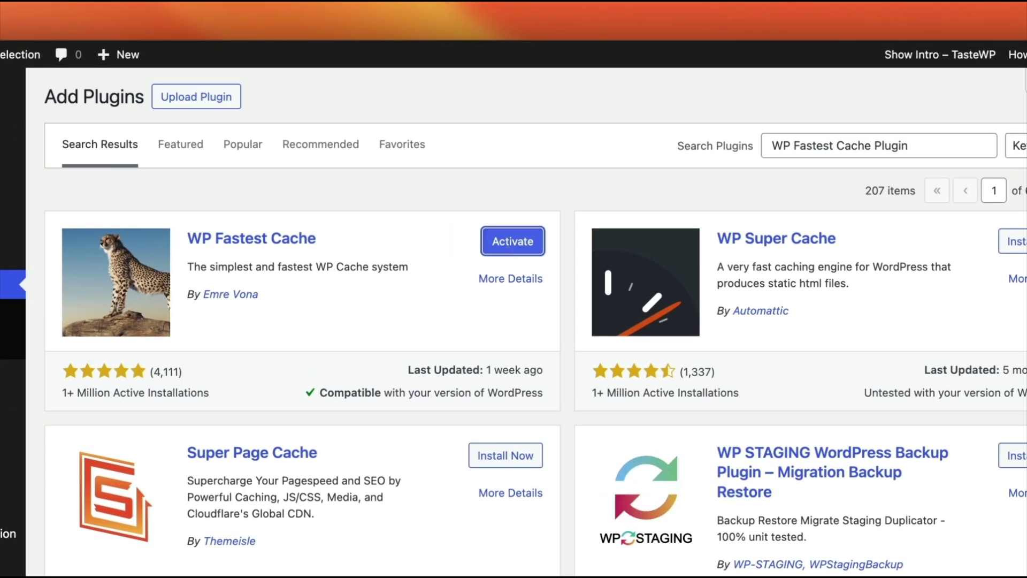
Activate WP Fastest Cache and enable its Cache System option
{"action": "left_click", "coordinate": [511, 243]}
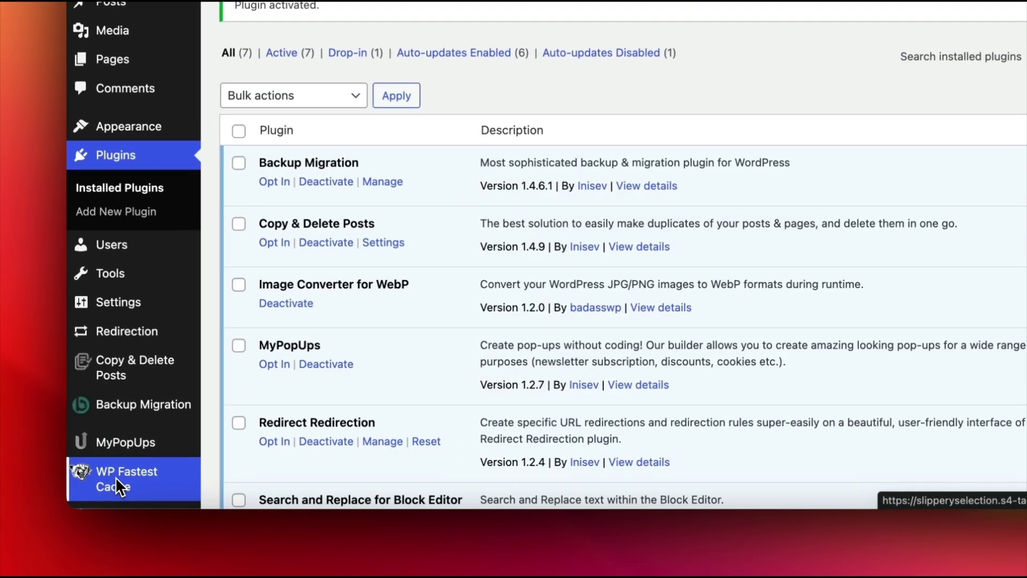
{"action": "left_click", "coordinate": [107, 490]}
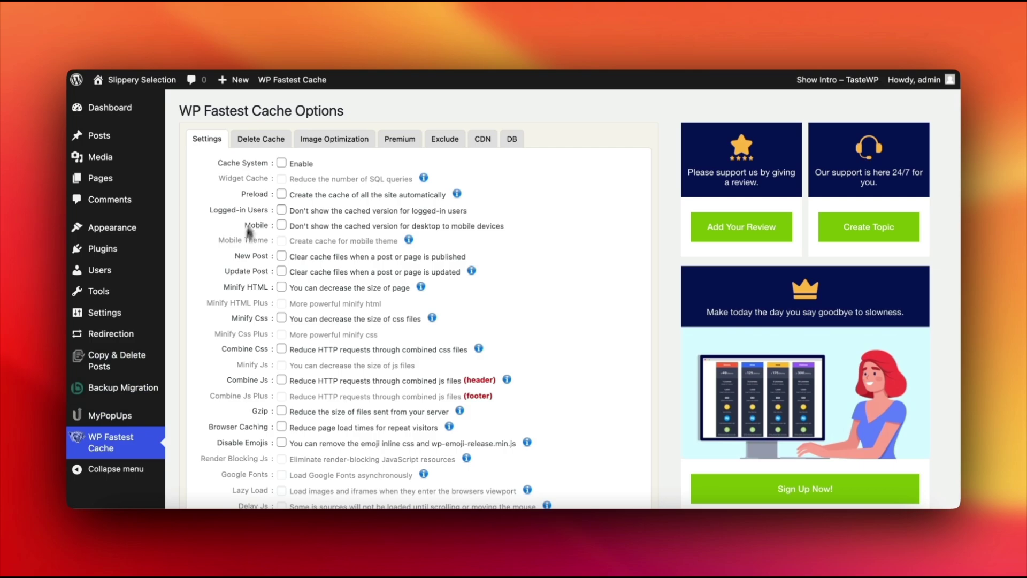
{"action": "left_click", "coordinate": [282, 163]}
Set New Post and Update Post to Clear All Cache, then submit the settings
{"action": "scroll", "coordinate": [282, 167], "scroll_direction": "down", "scroll_amount": 2}
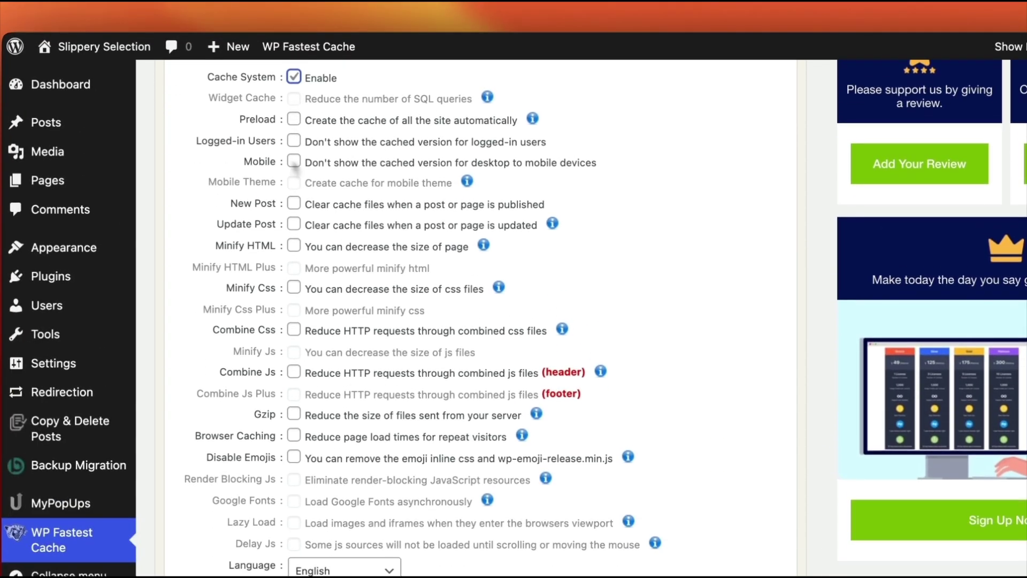
{"action": "left_click", "coordinate": [292, 205]}
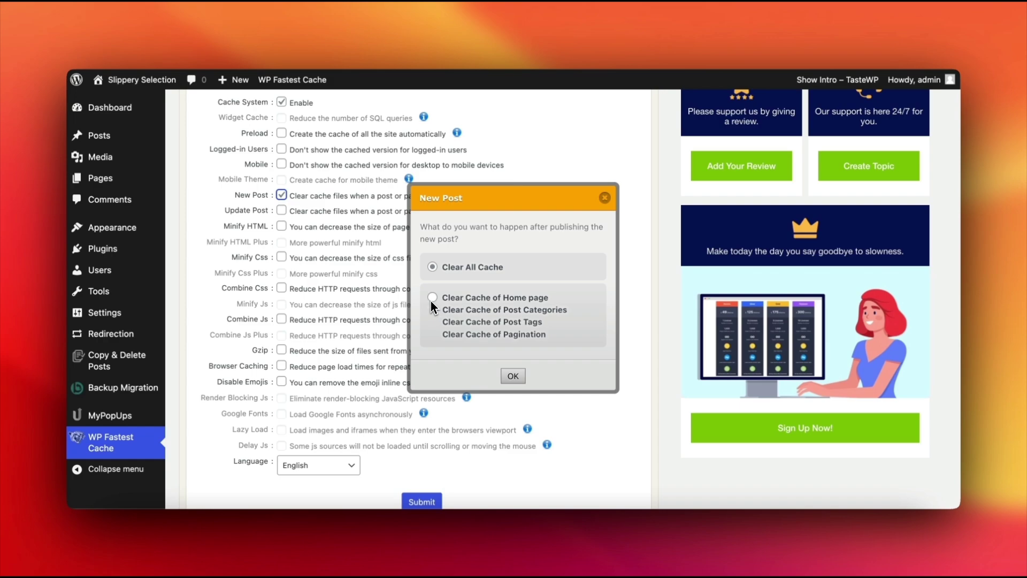
{"action": "left_click", "coordinate": [512, 376]}
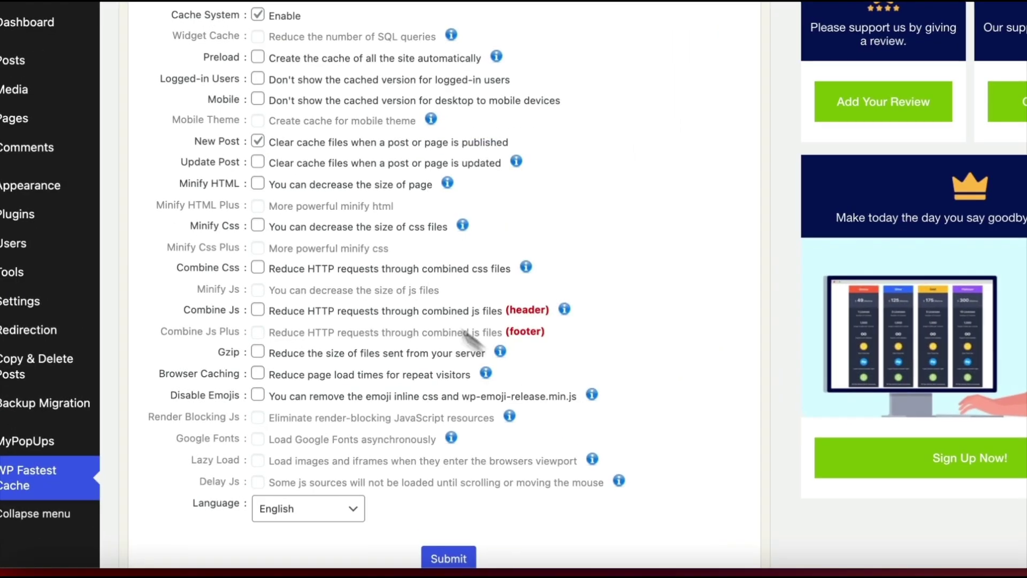
{"action": "left_click", "coordinate": [282, 211]}
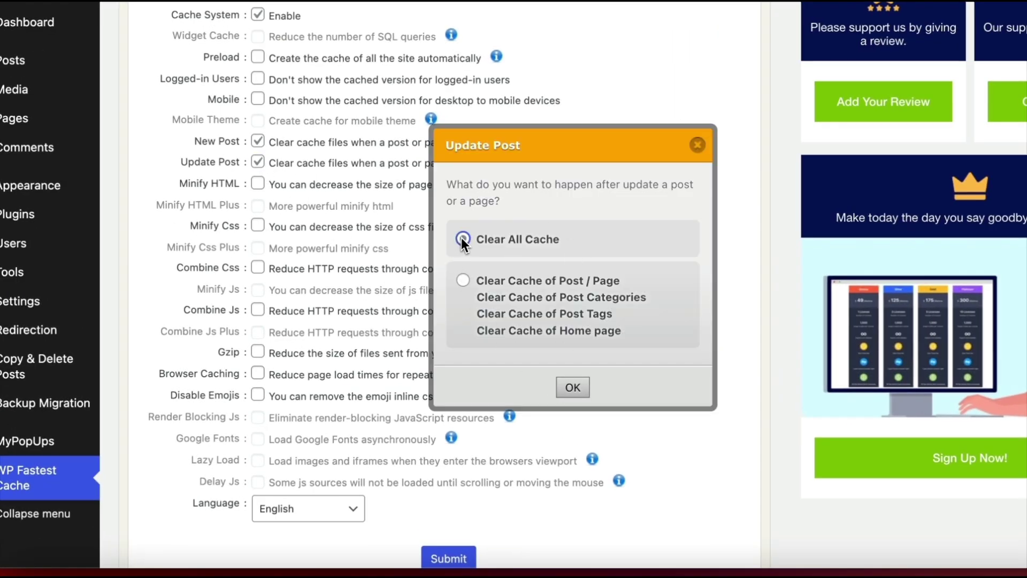
{"action": "left_click", "coordinate": [573, 387]}
{"action": "scroll", "coordinate": [482, 348], "scroll_direction": "down", "scroll_amount": 3}
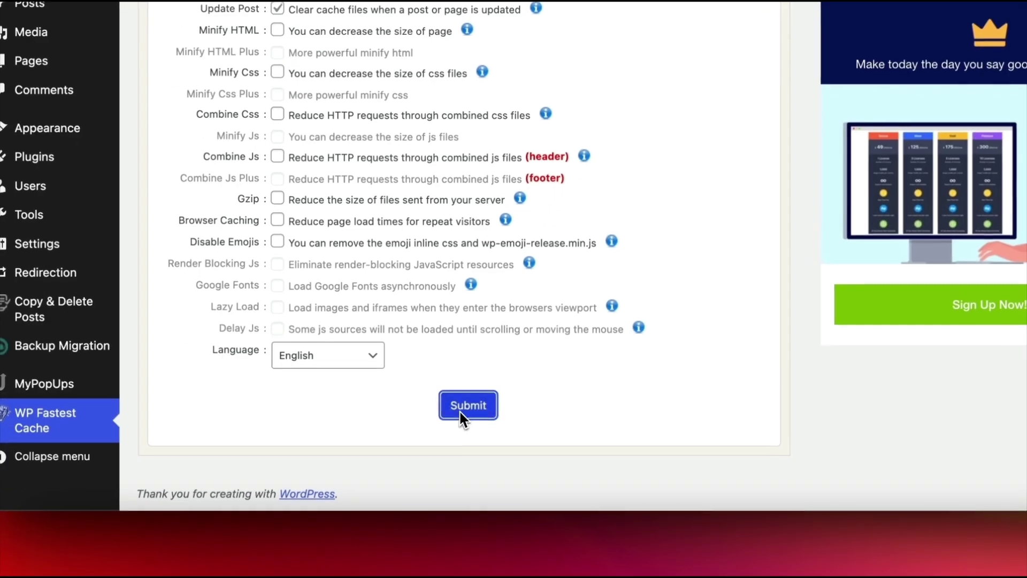
{"action": "left_click", "coordinate": [469, 405]}
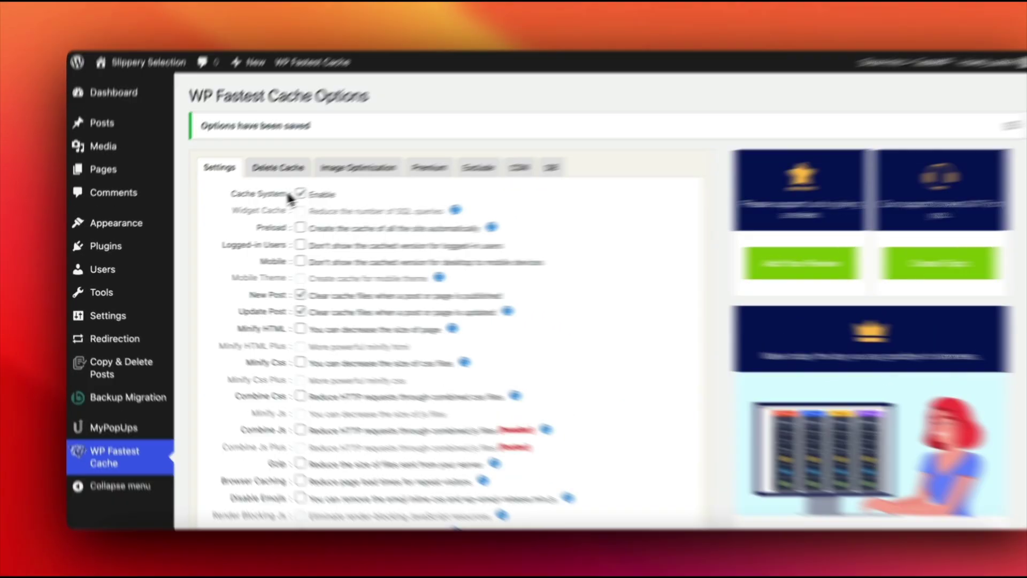
Open WP Fastest Cache's delete options, then Empty All Caches from the W3 Total Cache dashboard
{"action": "left_click", "coordinate": [299, 168]}
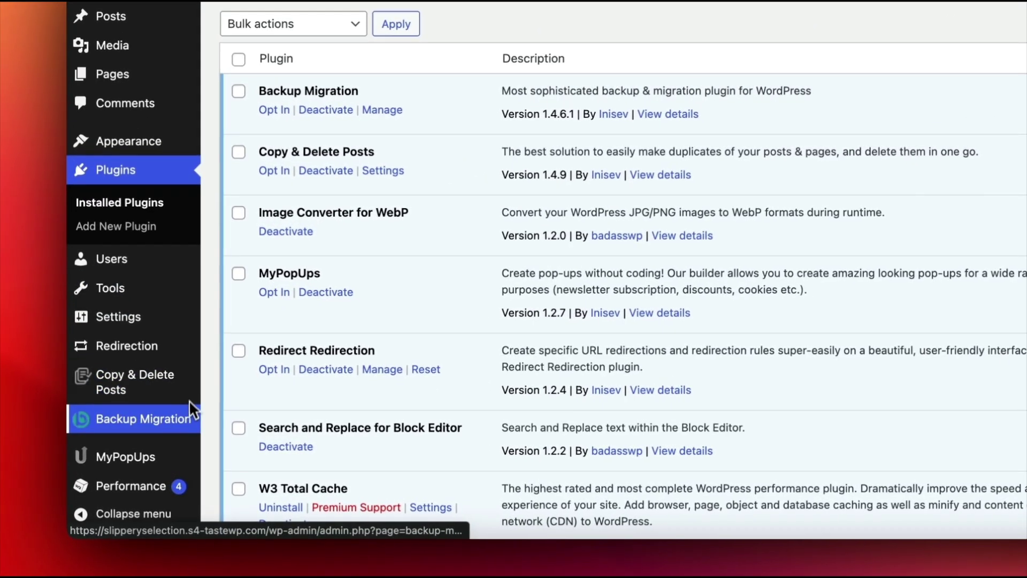
{"action": "mouse_move", "coordinate": [145, 474]}
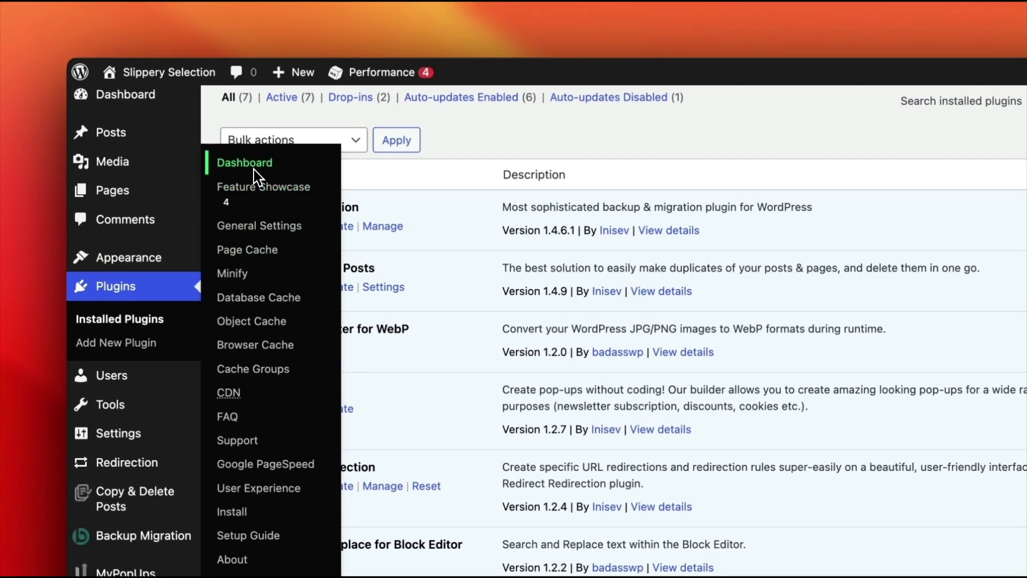
{"action": "left_click", "coordinate": [251, 166]}
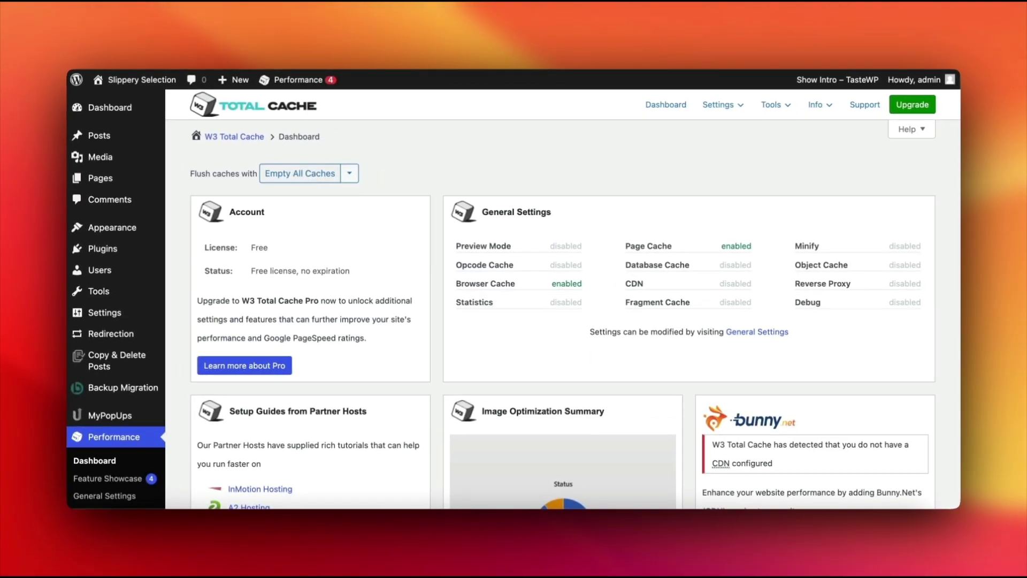
{"action": "left_click", "coordinate": [313, 176]}
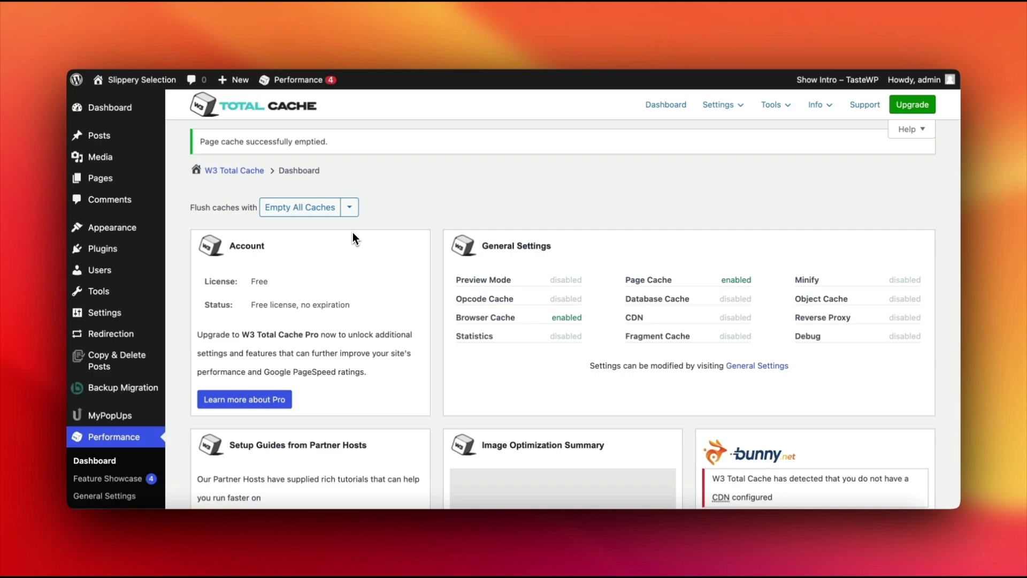
{"action": "left_click", "coordinate": [718, 104]}
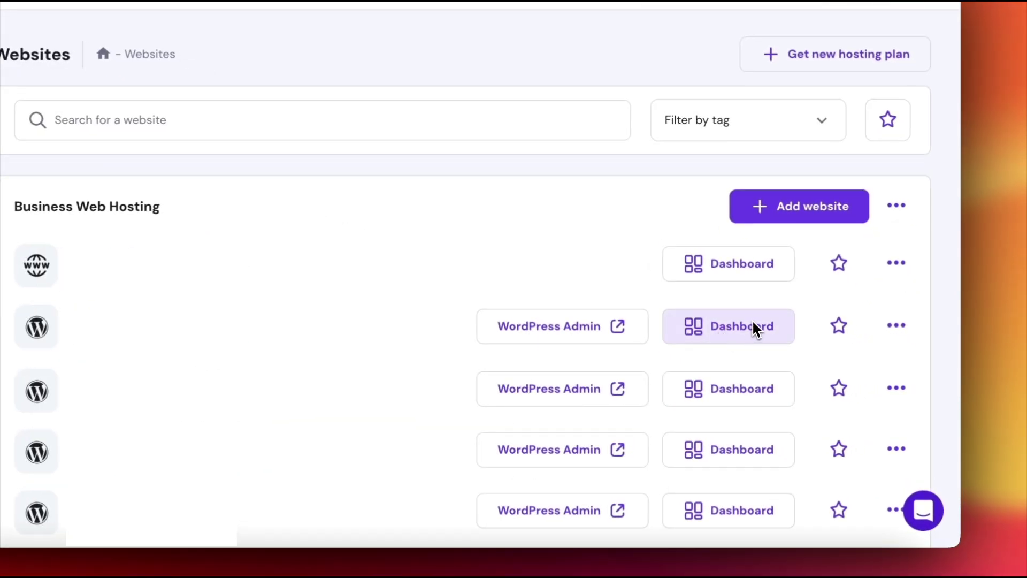
Open the website's hPanel dashboard, go to Advanced > Cache Manager and turn on Automatic cache
{"action": "left_click", "coordinate": [753, 323]}
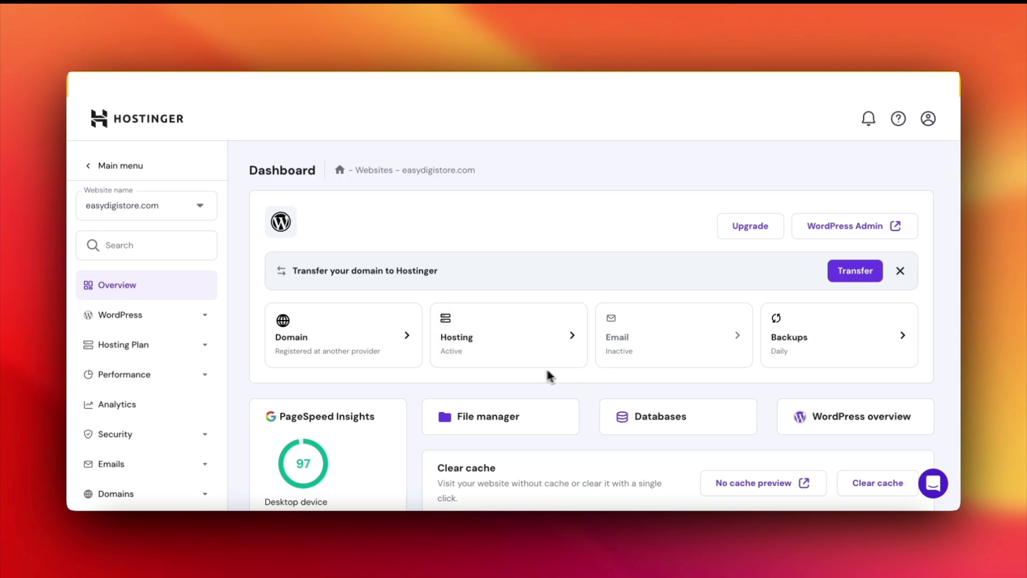
{"action": "scroll", "coordinate": [172, 452], "scroll_direction": "down", "scroll_amount": 3}
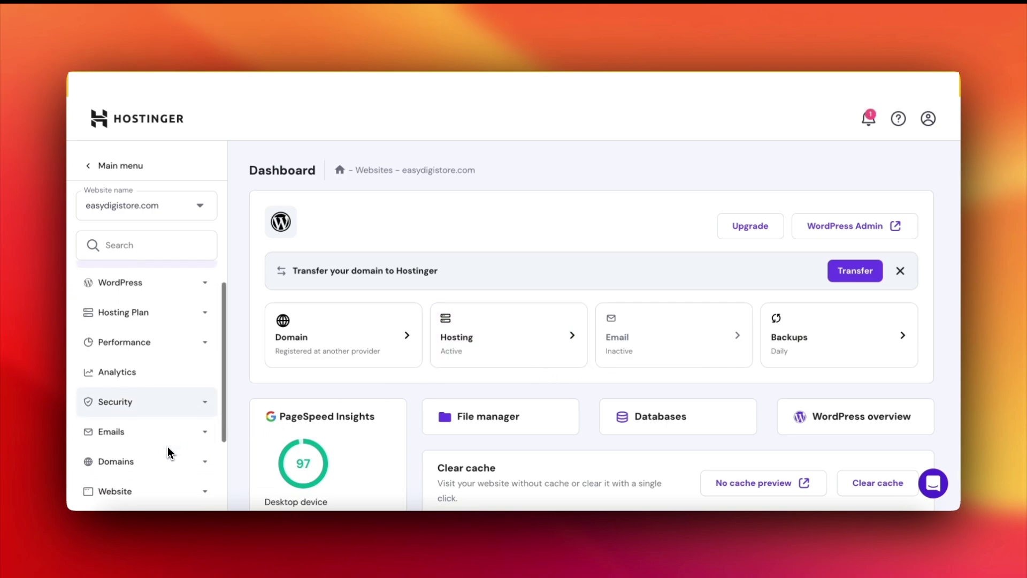
{"action": "scroll", "coordinate": [150, 385], "scroll_direction": "down", "scroll_amount": 2}
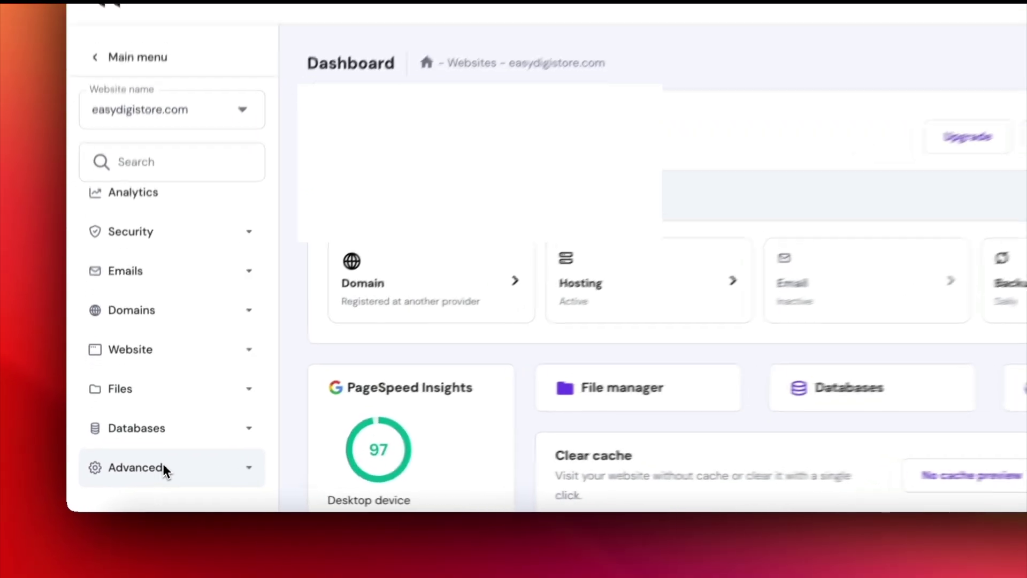
{"action": "left_click", "coordinate": [165, 469]}
{"action": "scroll", "coordinate": [158, 467], "scroll_direction": "down", "scroll_amount": 4}
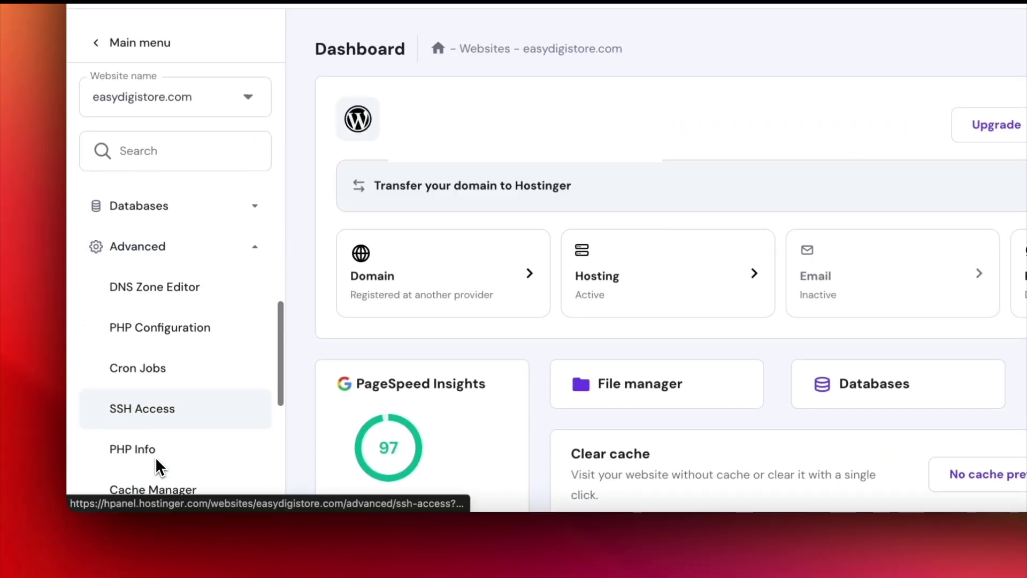
{"action": "scroll", "coordinate": [158, 468], "scroll_direction": "down", "scroll_amount": 1}
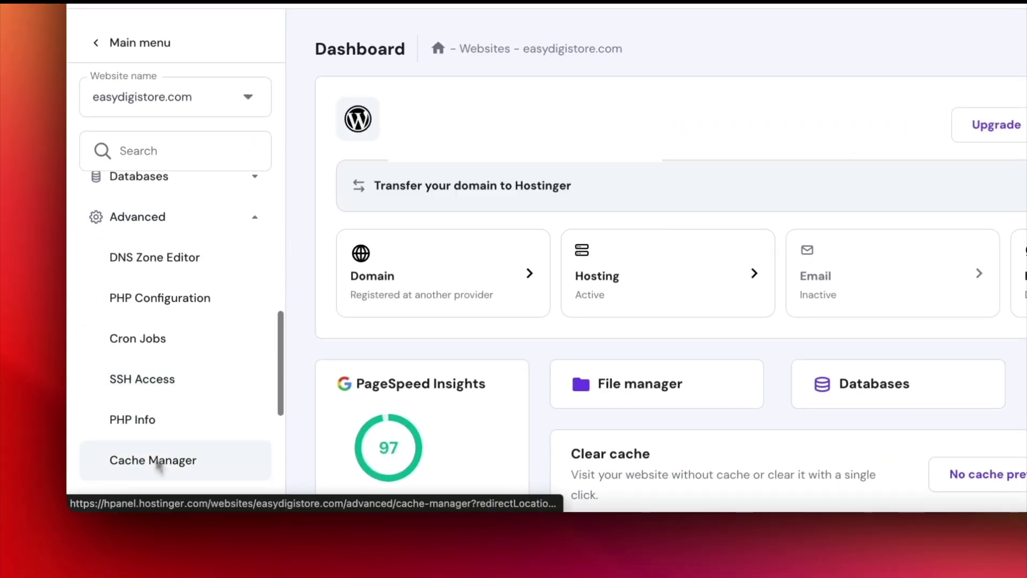
{"action": "left_click", "coordinate": [130, 470]}
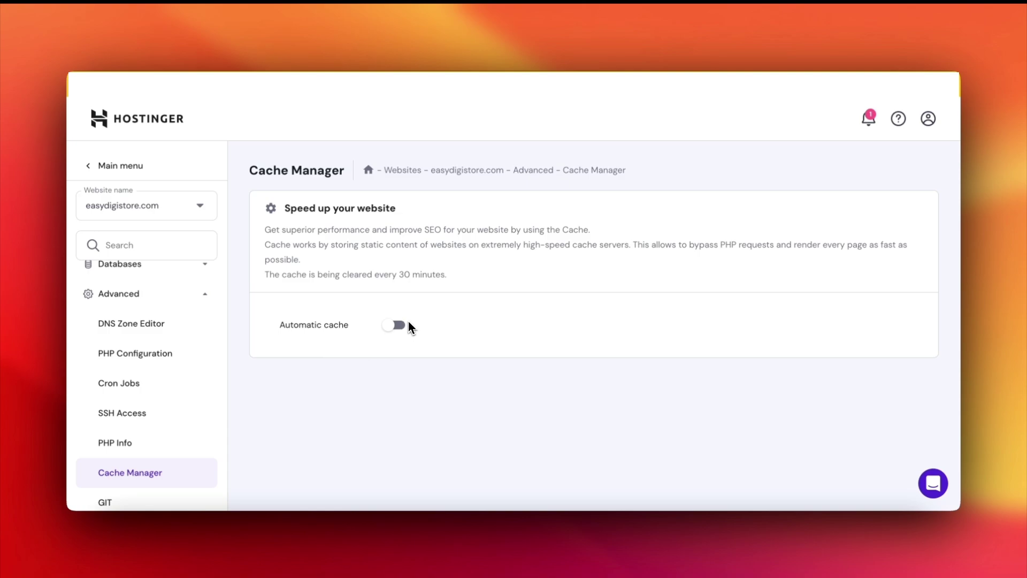
{"action": "left_click", "coordinate": [398, 326]}
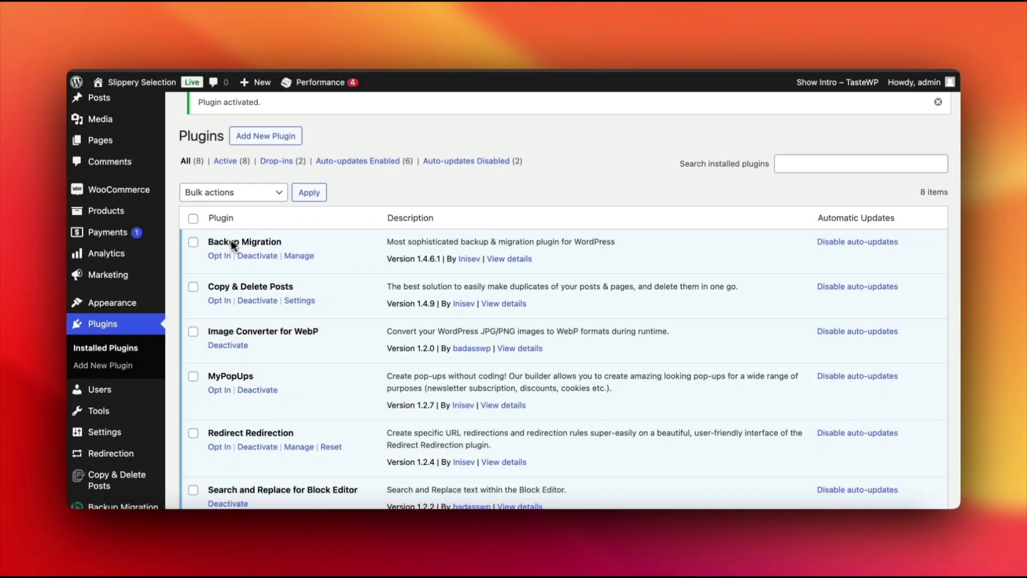
Go to Dashboard > Home and browse the WooCommerce Setup and Site Health panels
{"action": "scroll", "coordinate": [187, 236], "scroll_direction": "up", "scroll_amount": 2}
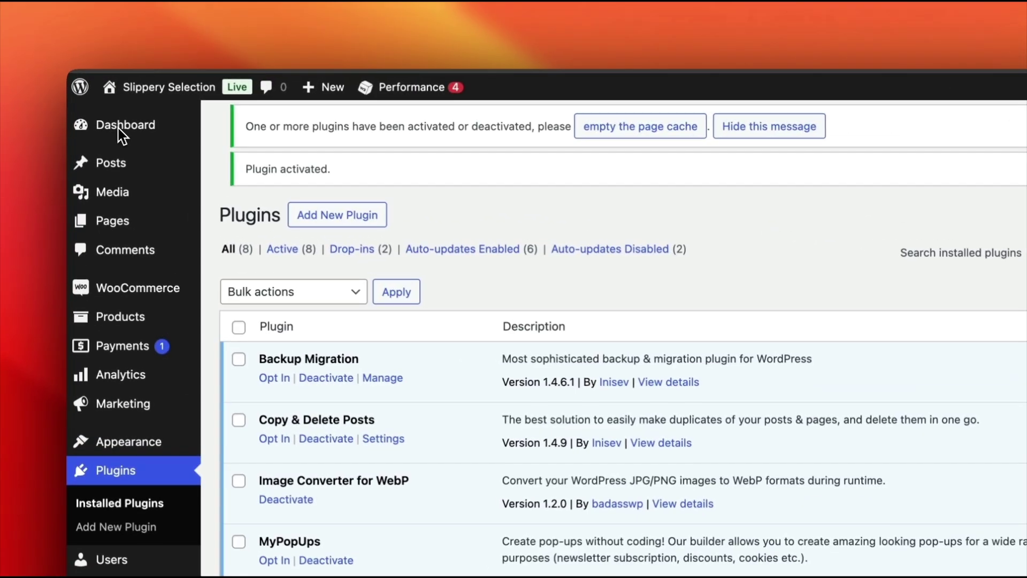
{"action": "mouse_move", "coordinate": [110, 110]}
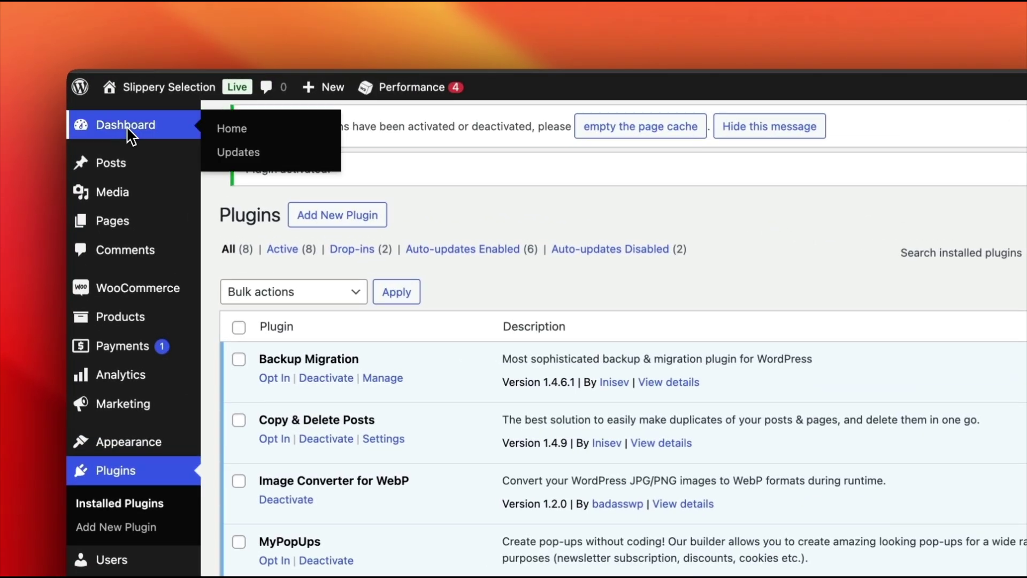
{"action": "left_click", "coordinate": [314, 156]}
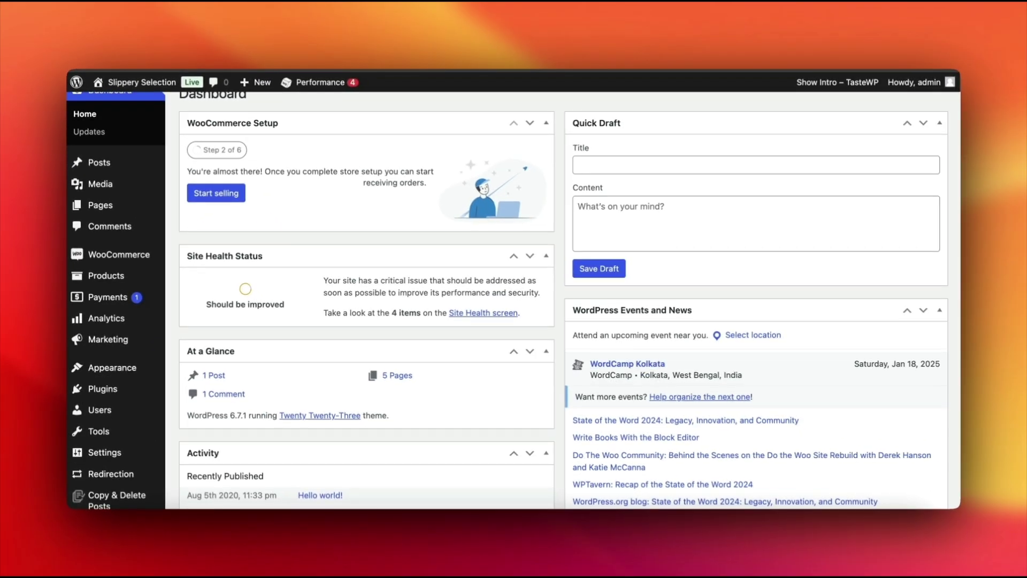
{"action": "scroll", "coordinate": [248, 134], "scroll_direction": "down", "scroll_amount": 5}
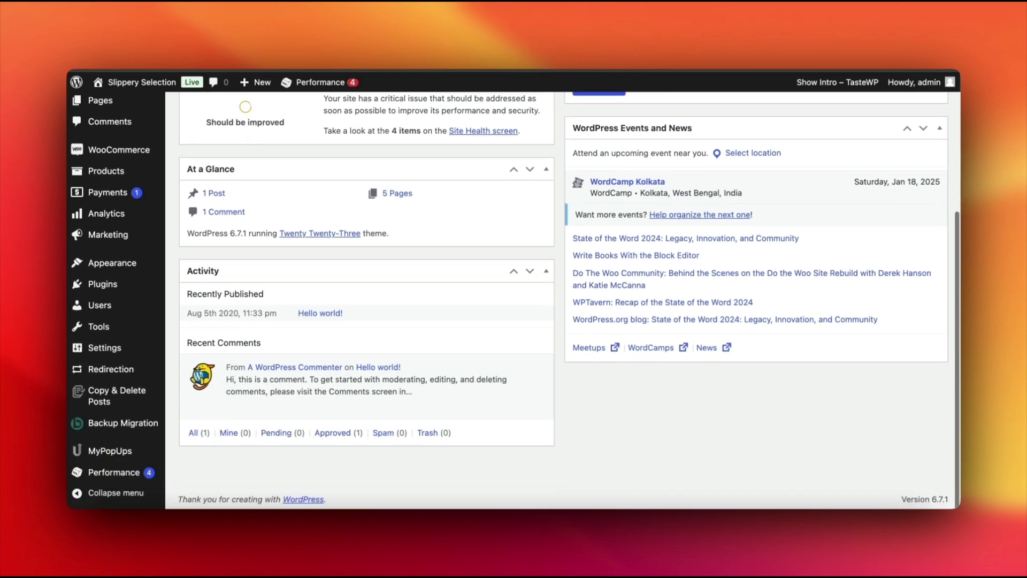
{"action": "scroll", "coordinate": [516, 300], "scroll_direction": "up", "scroll_amount": 3}
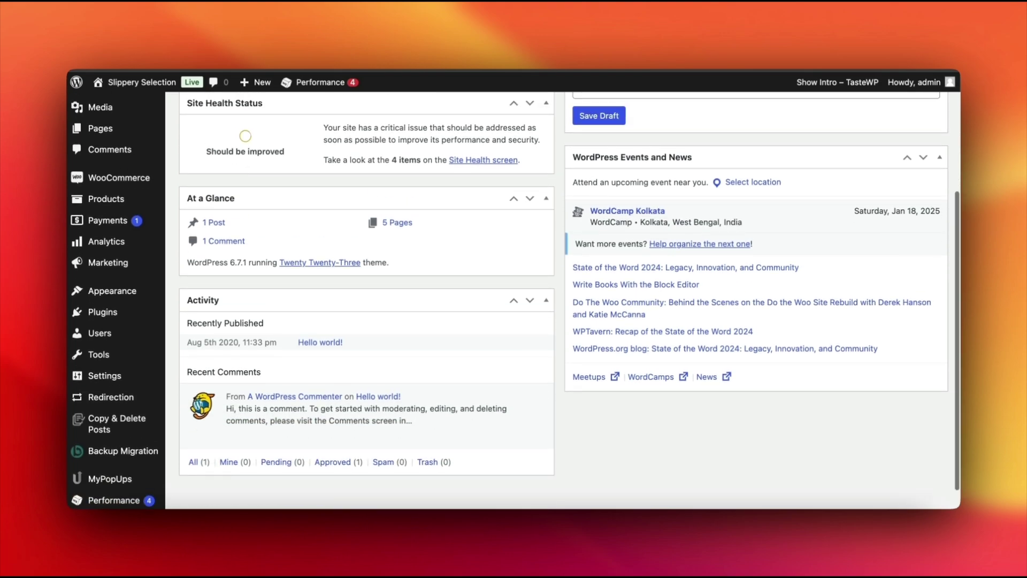
{"action": "scroll", "coordinate": [248, 137], "scroll_direction": "up", "scroll_amount": 3}
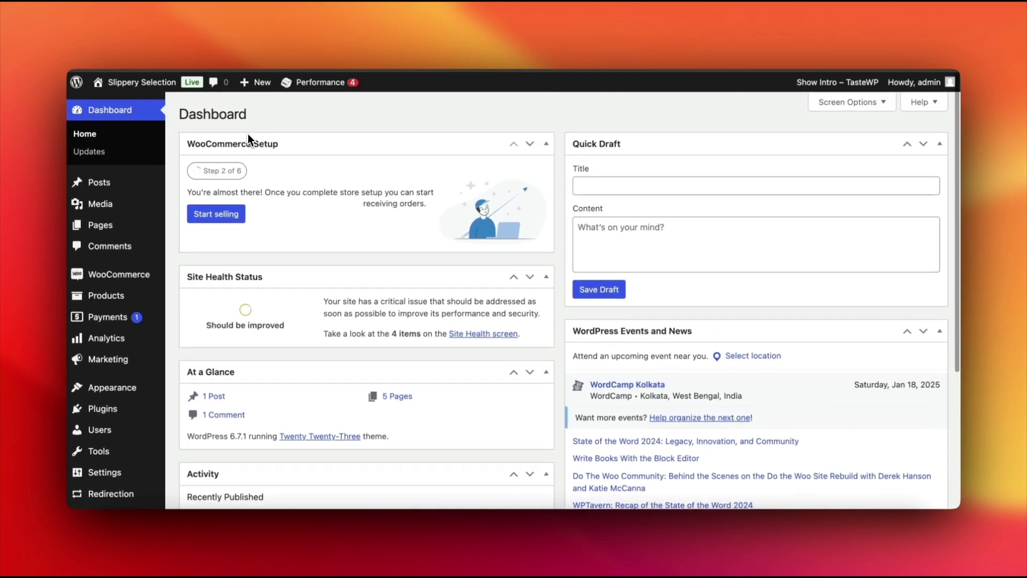